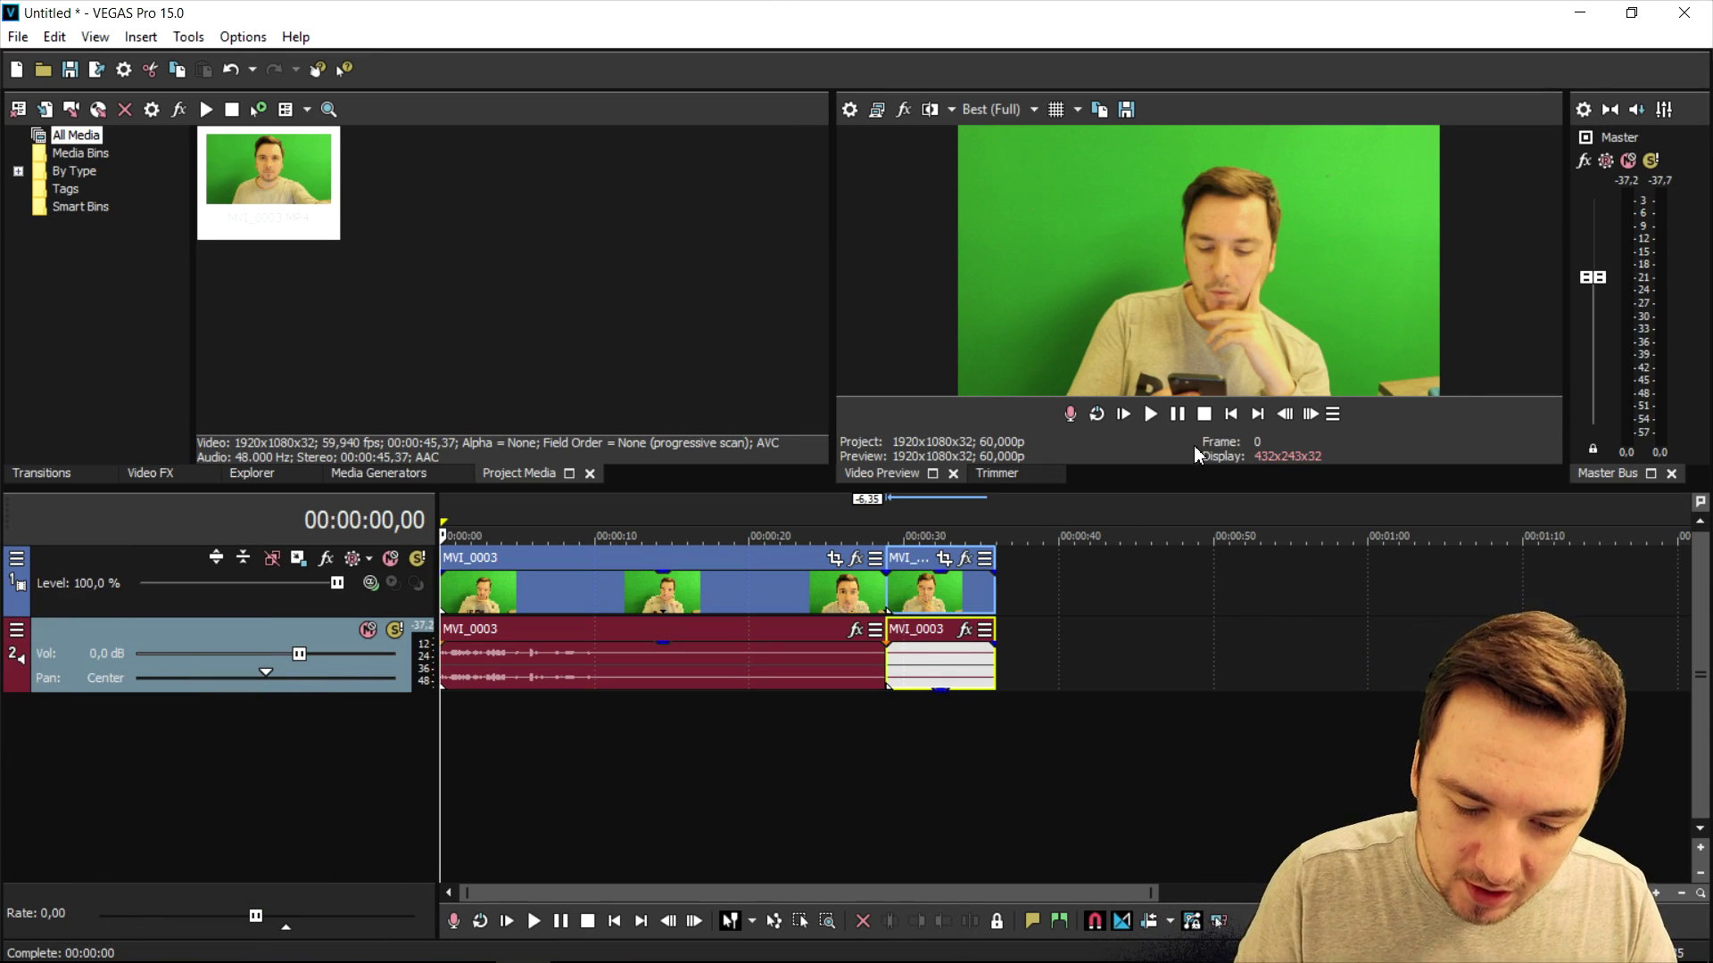
Play the edit from the beginning, then stop playback.
scroll(748, 521, up, 3)
scroll(736, 507, down, 3)
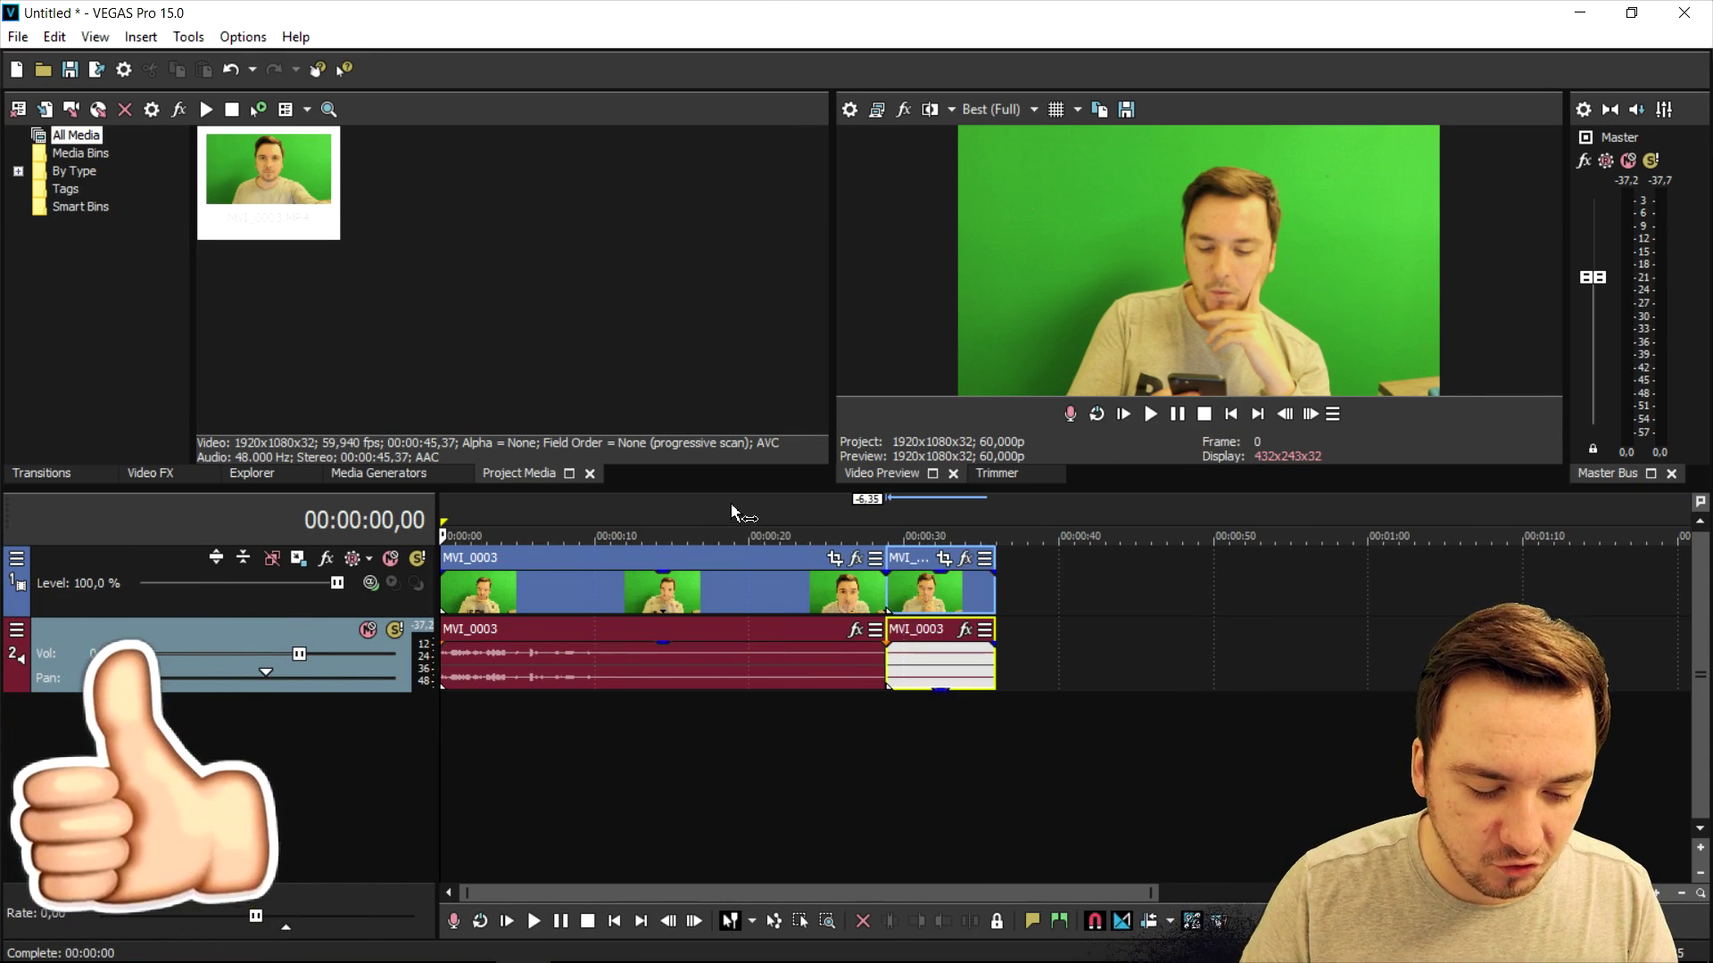
key(space)
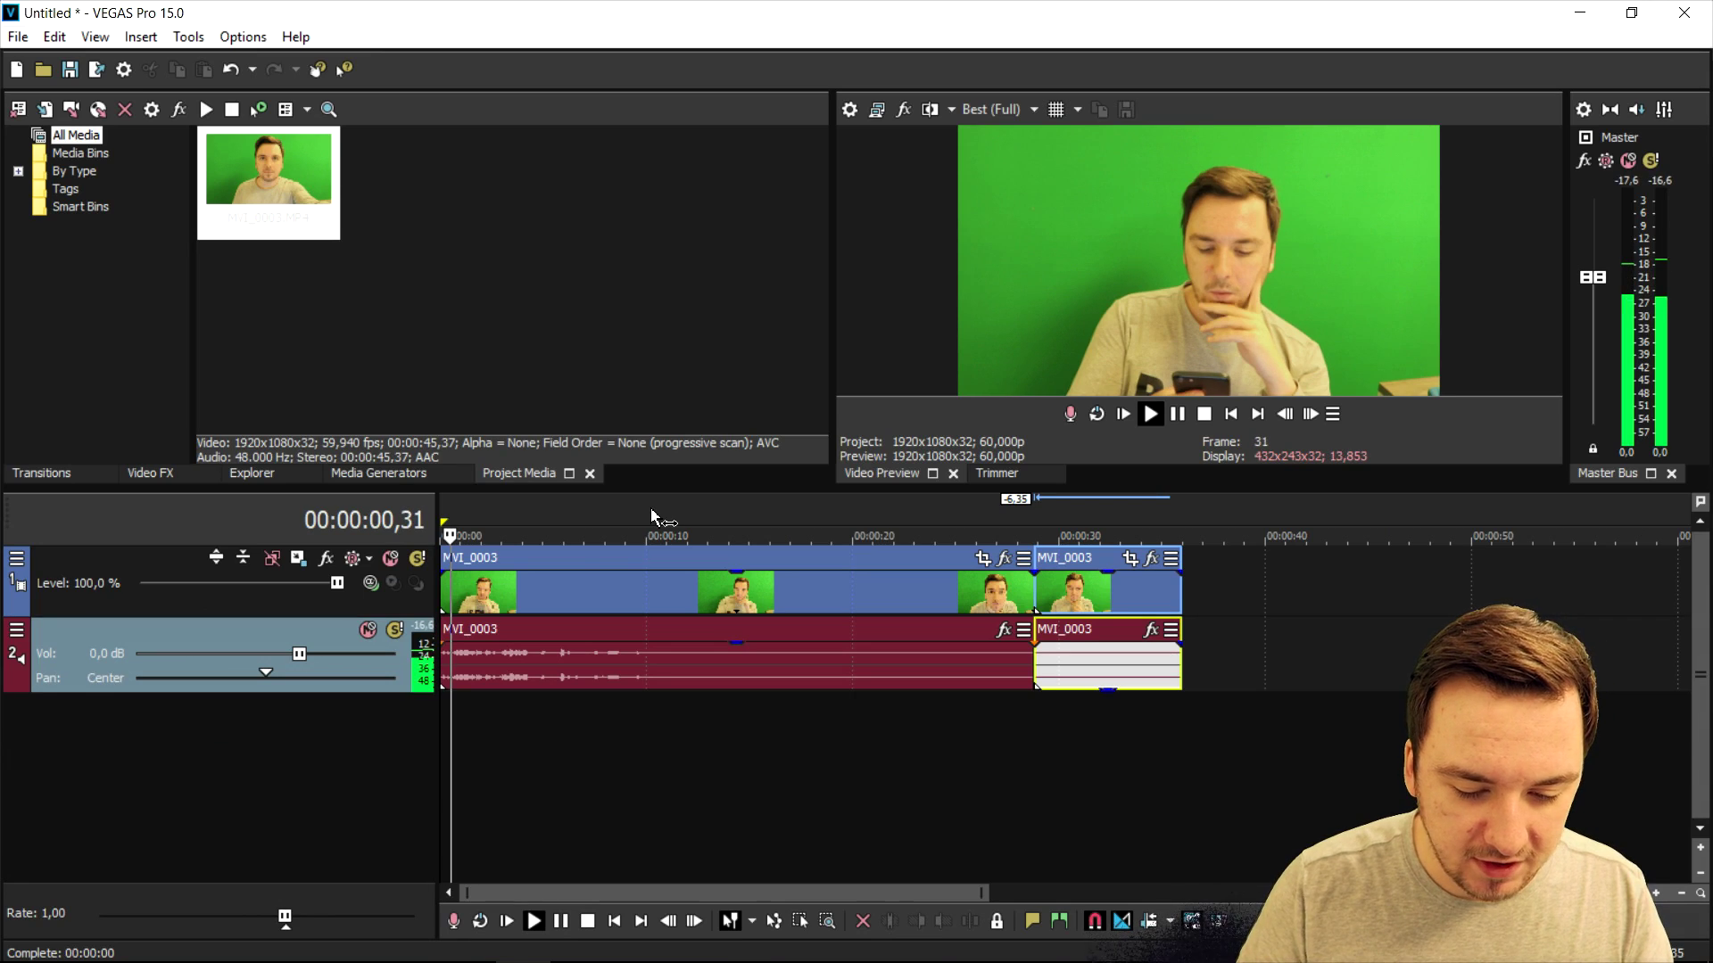
key(space)
Move the playhead through the clip and place it exactly on the cut near 28 seconds.
scroll(650, 506, up, 2)
click(651, 507)
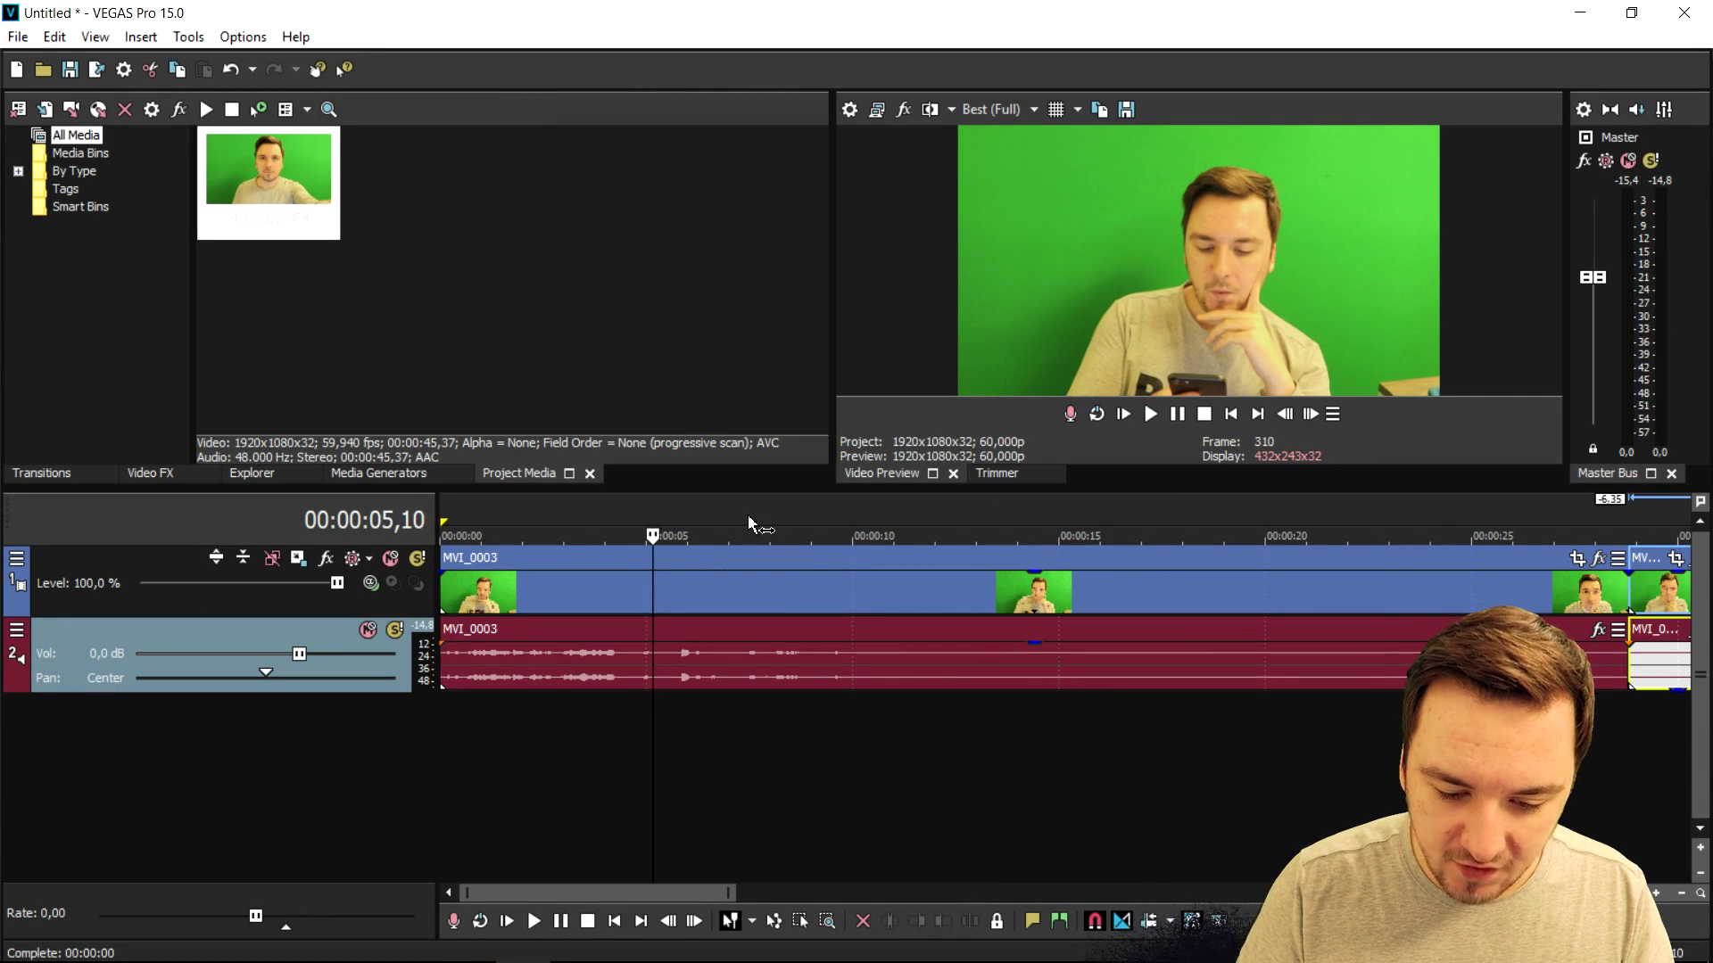
click(805, 516)
scroll(805, 515, down, 2)
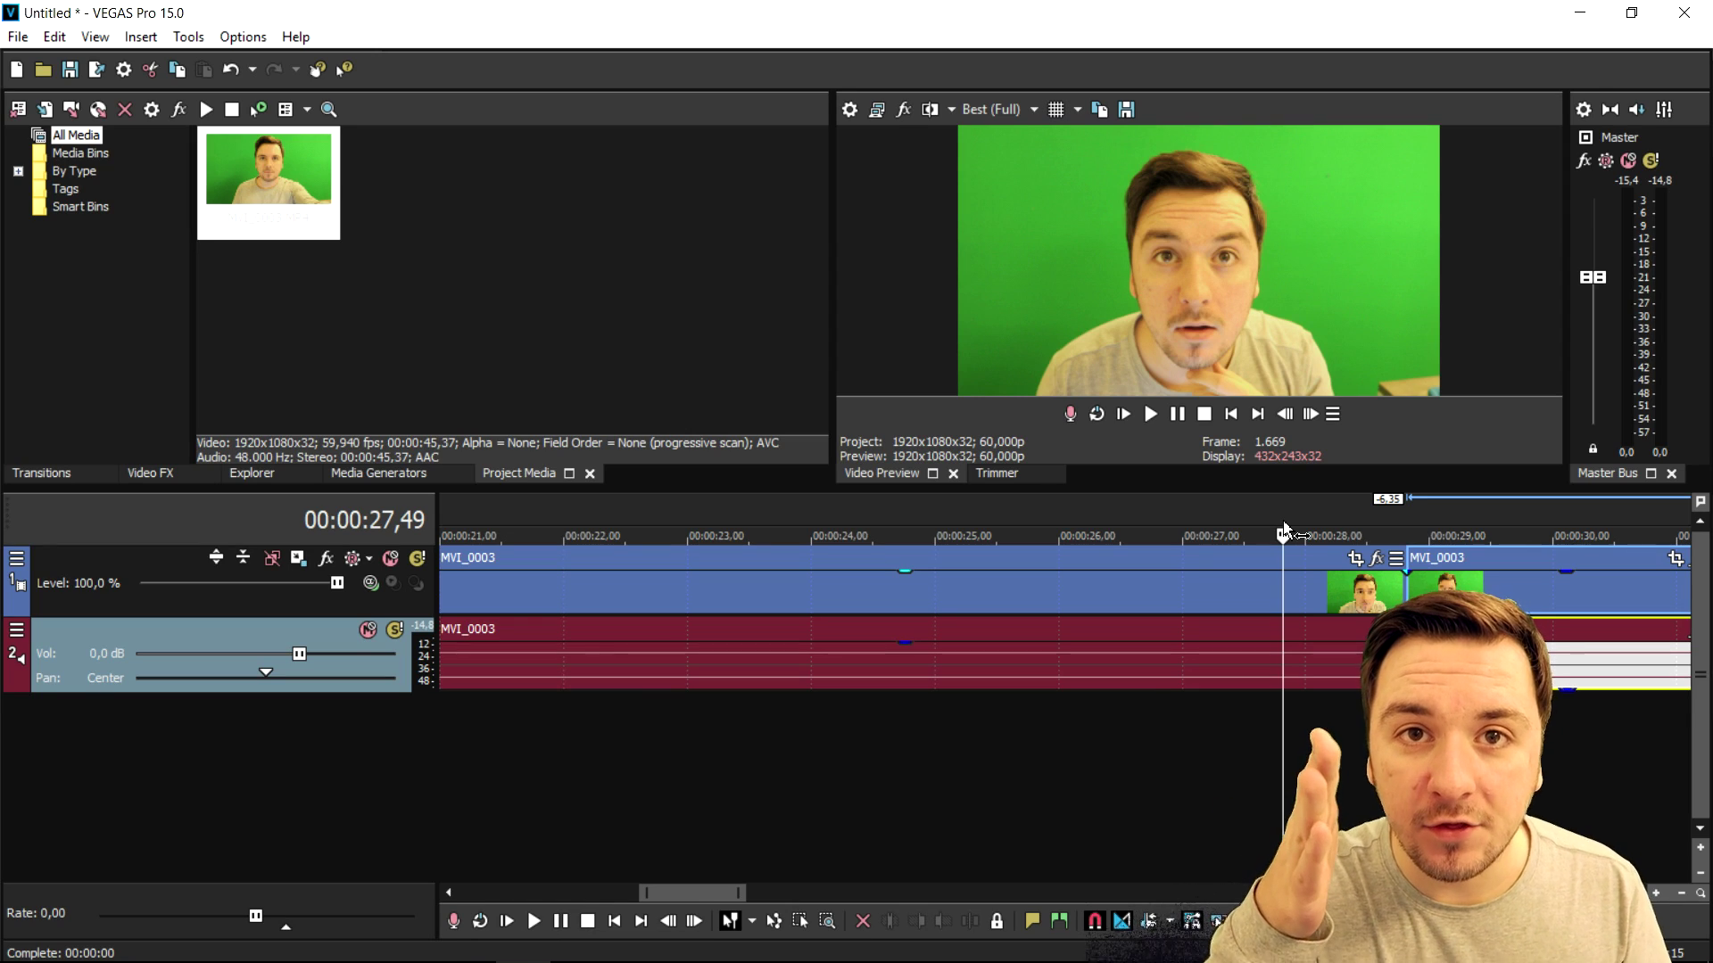
click(1382, 536)
scroll(1085, 532, up, 3)
scroll(1085, 523, up, 2)
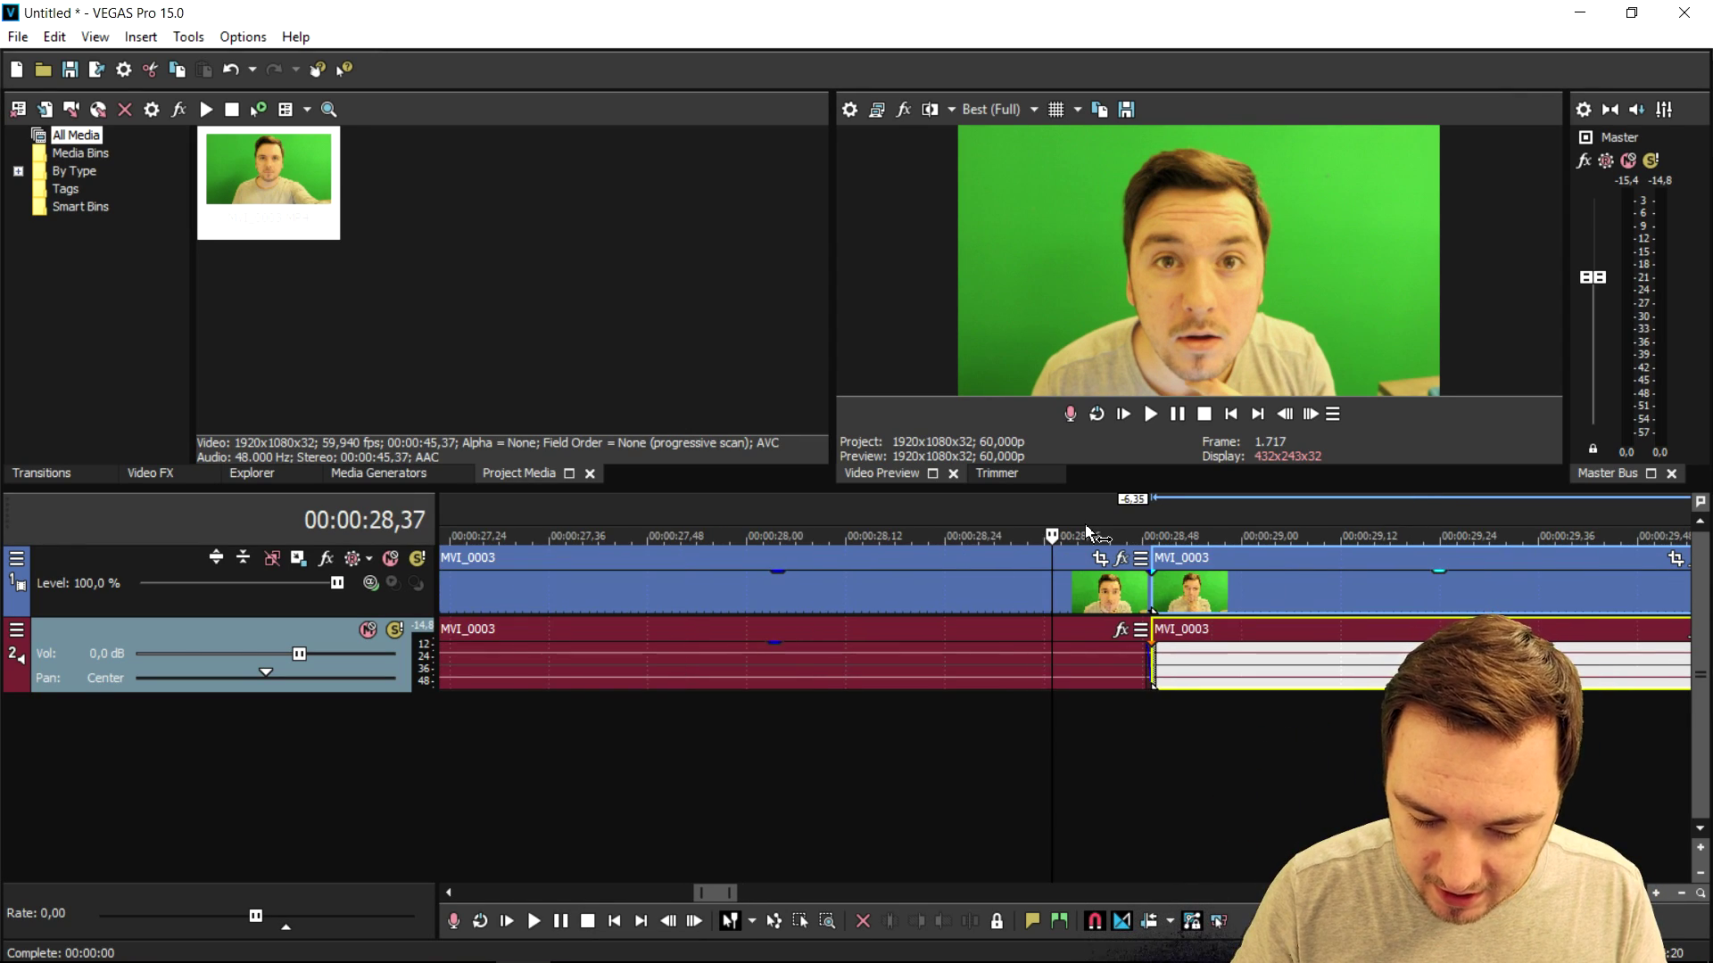
click(1106, 505)
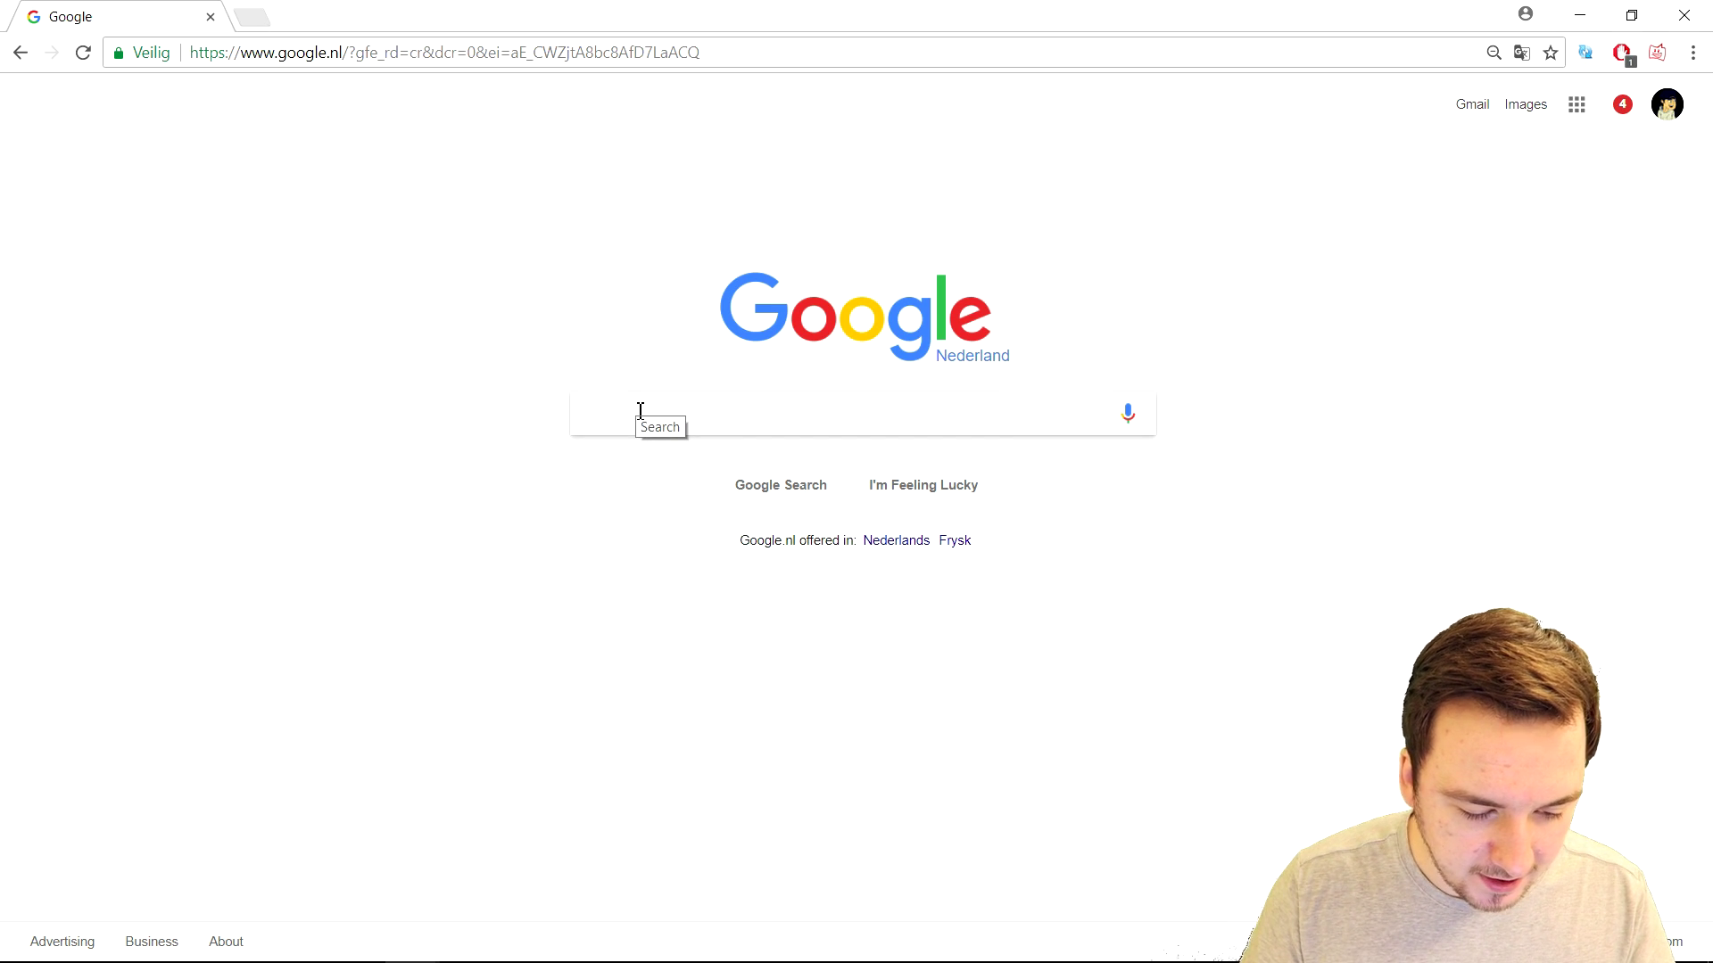
Search Google for 'sniper scope png' and show only image results.
text(sniper scope png)
key(Return)
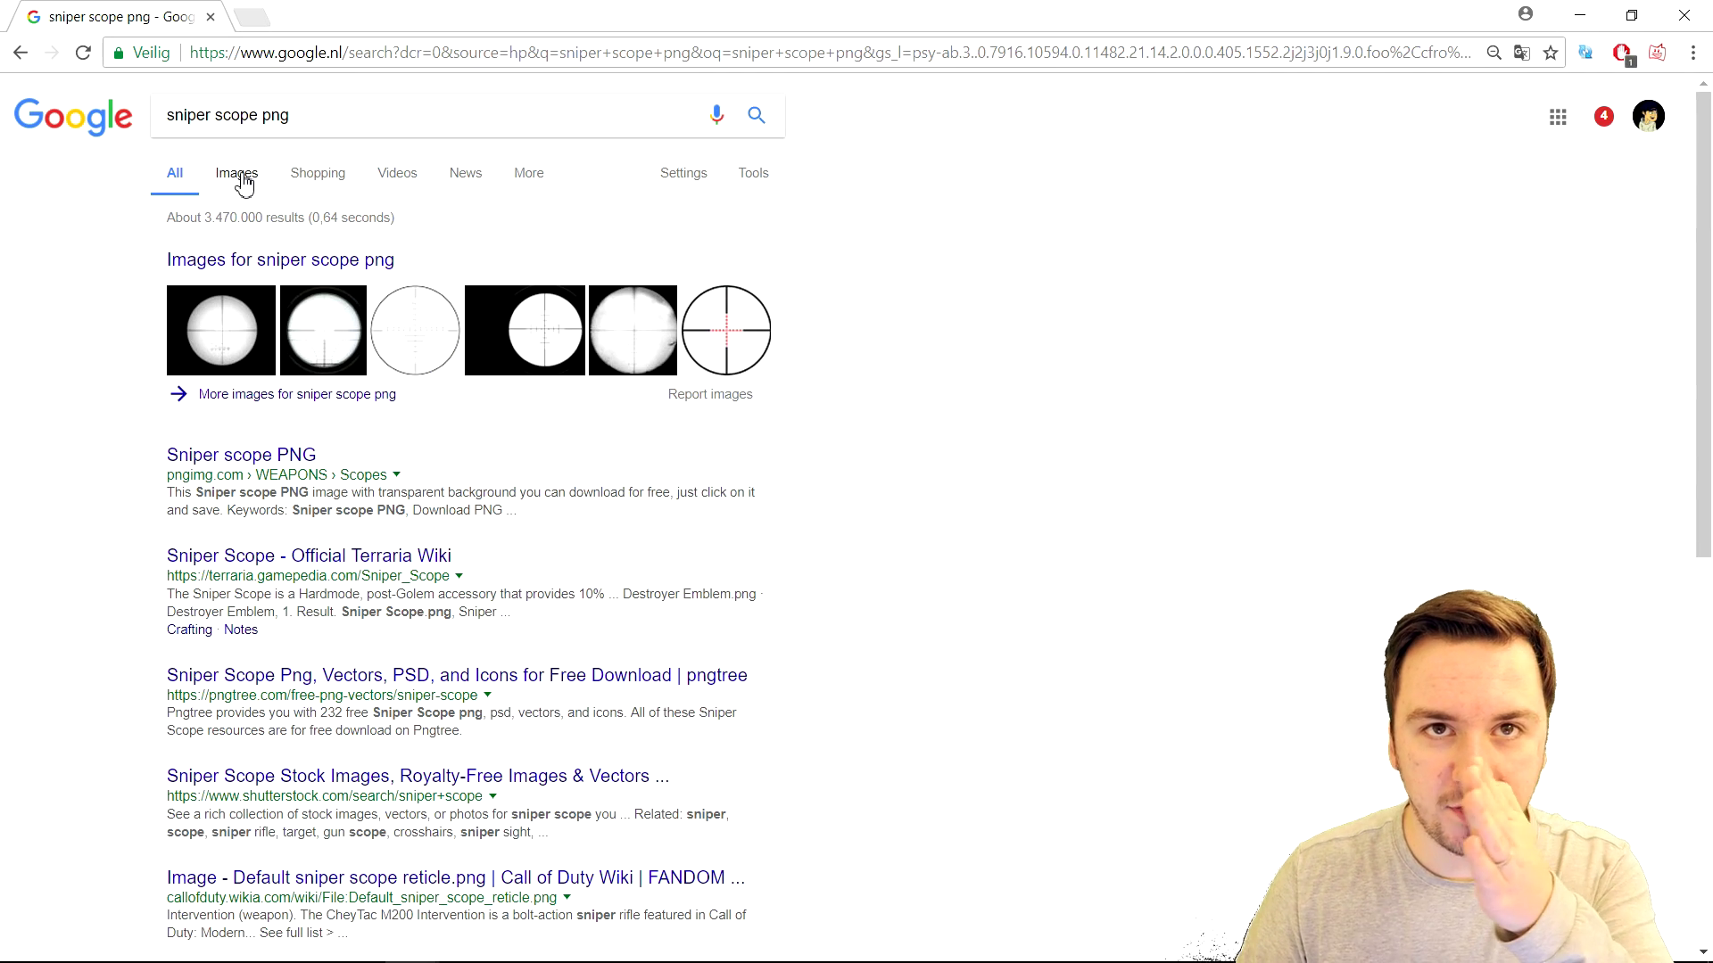
click(241, 180)
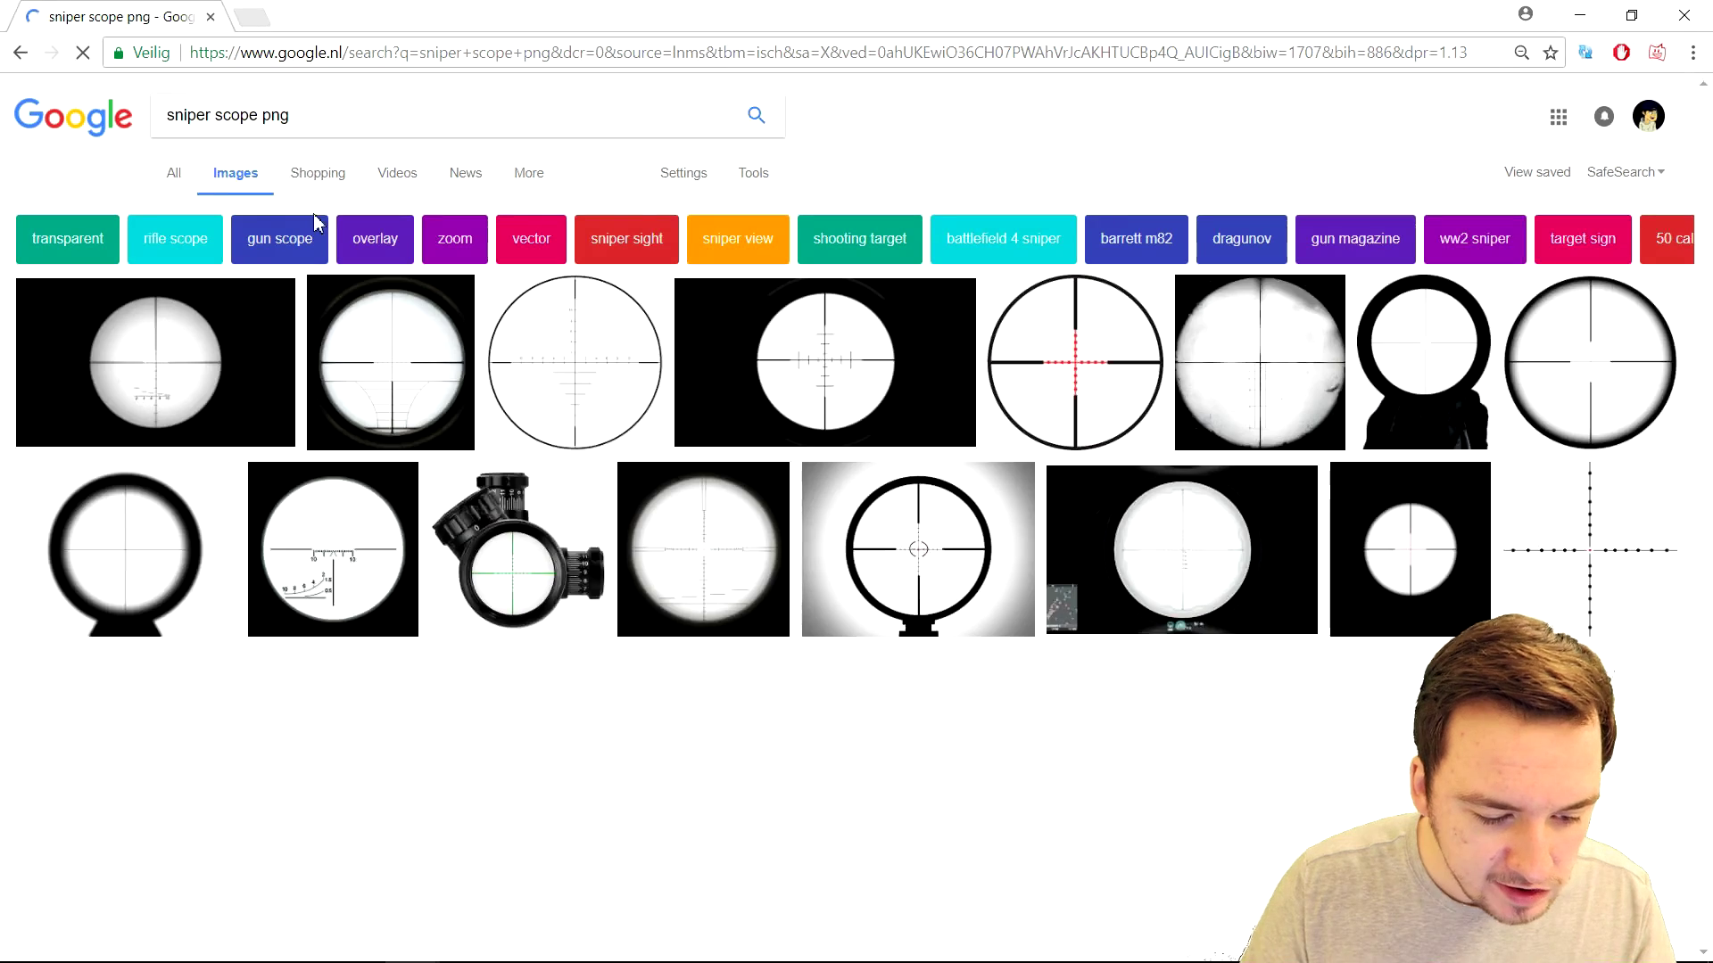
Save a previewed scope image to the project folder as 'Sniper Scope (Border)'.
click(181, 375)
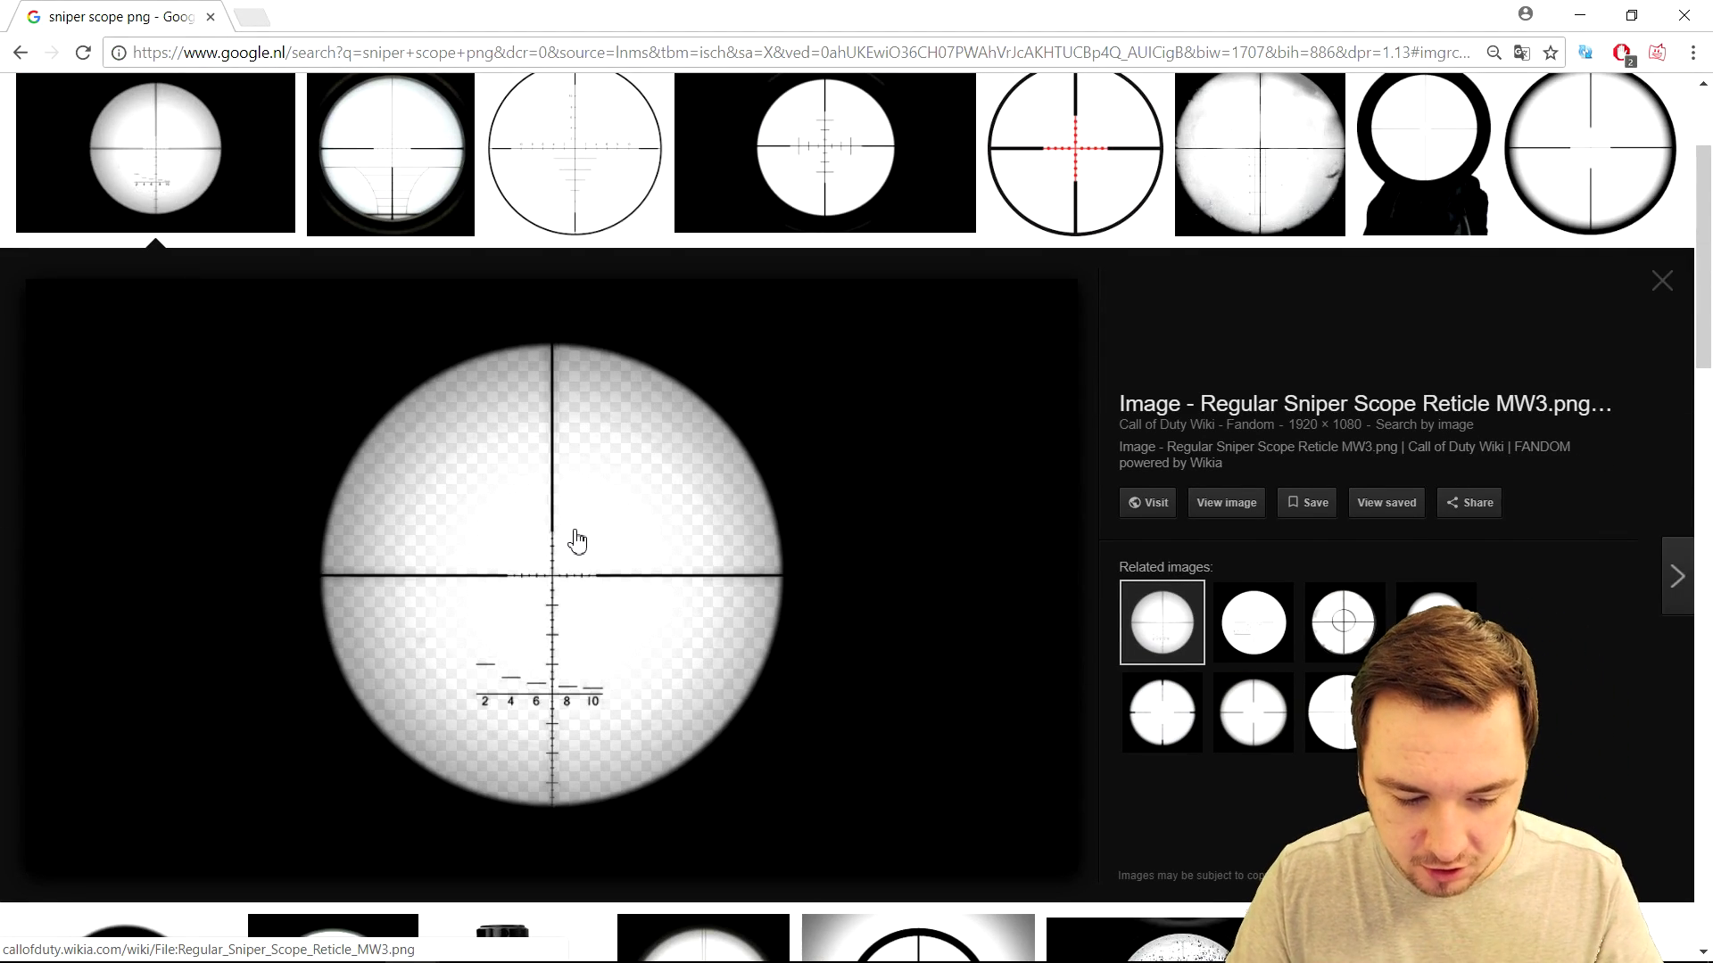
right_click(588, 463)
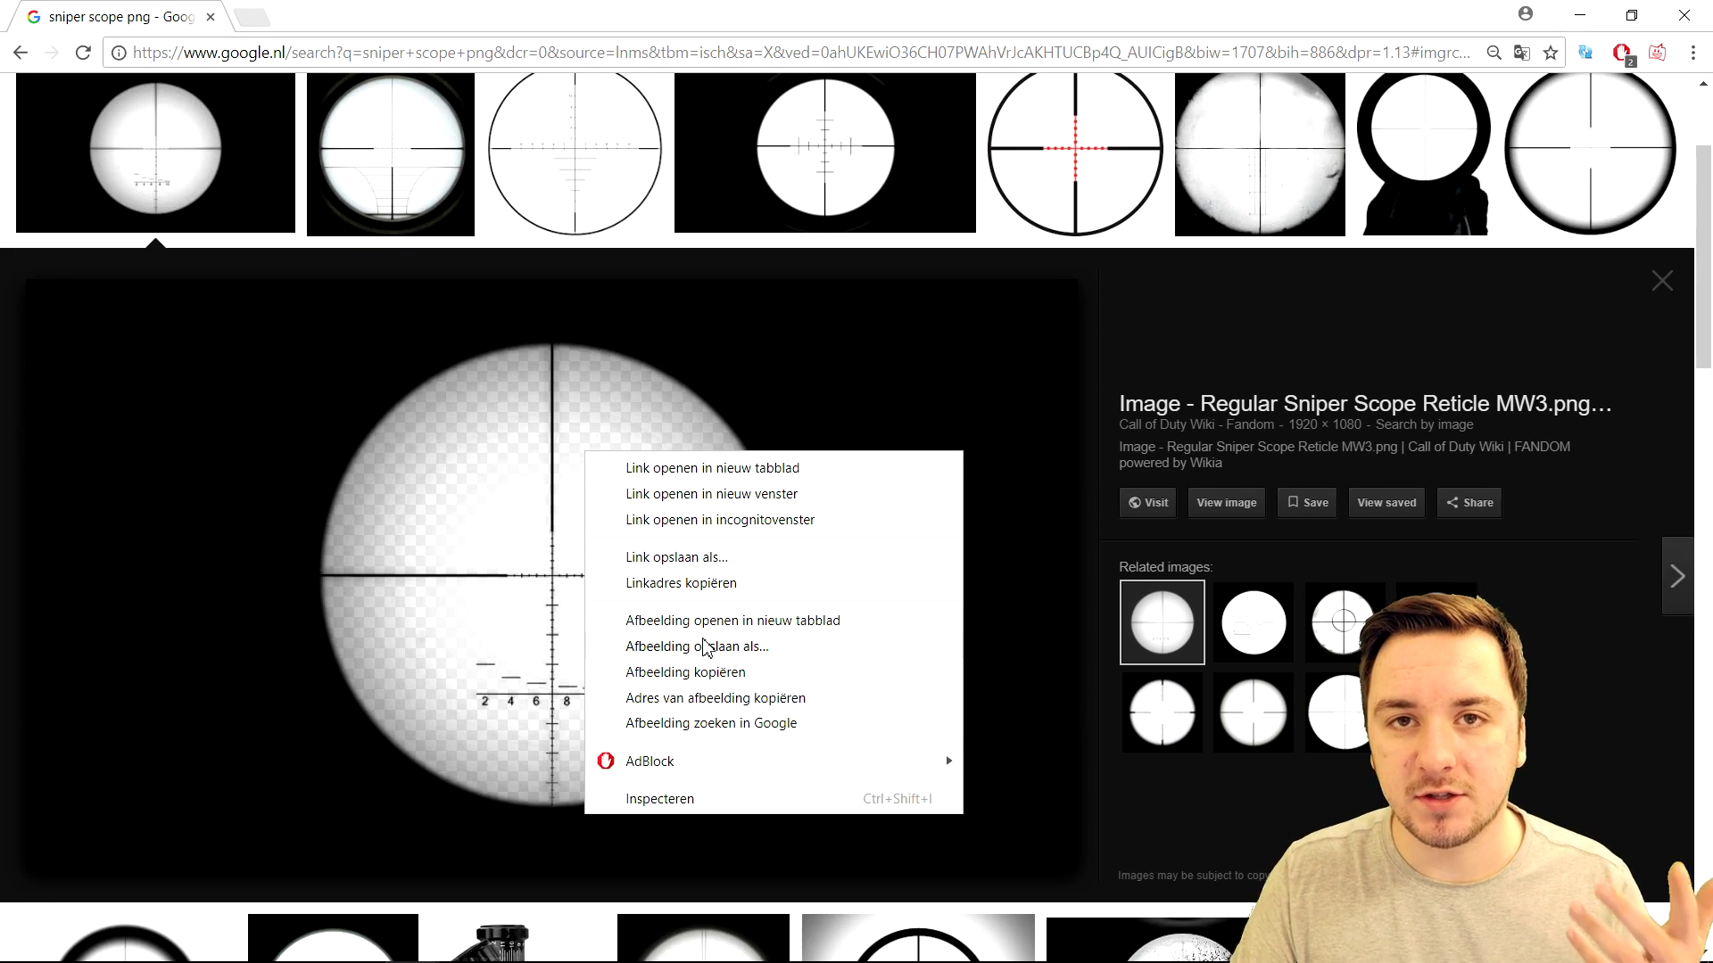
right_click(607, 356)
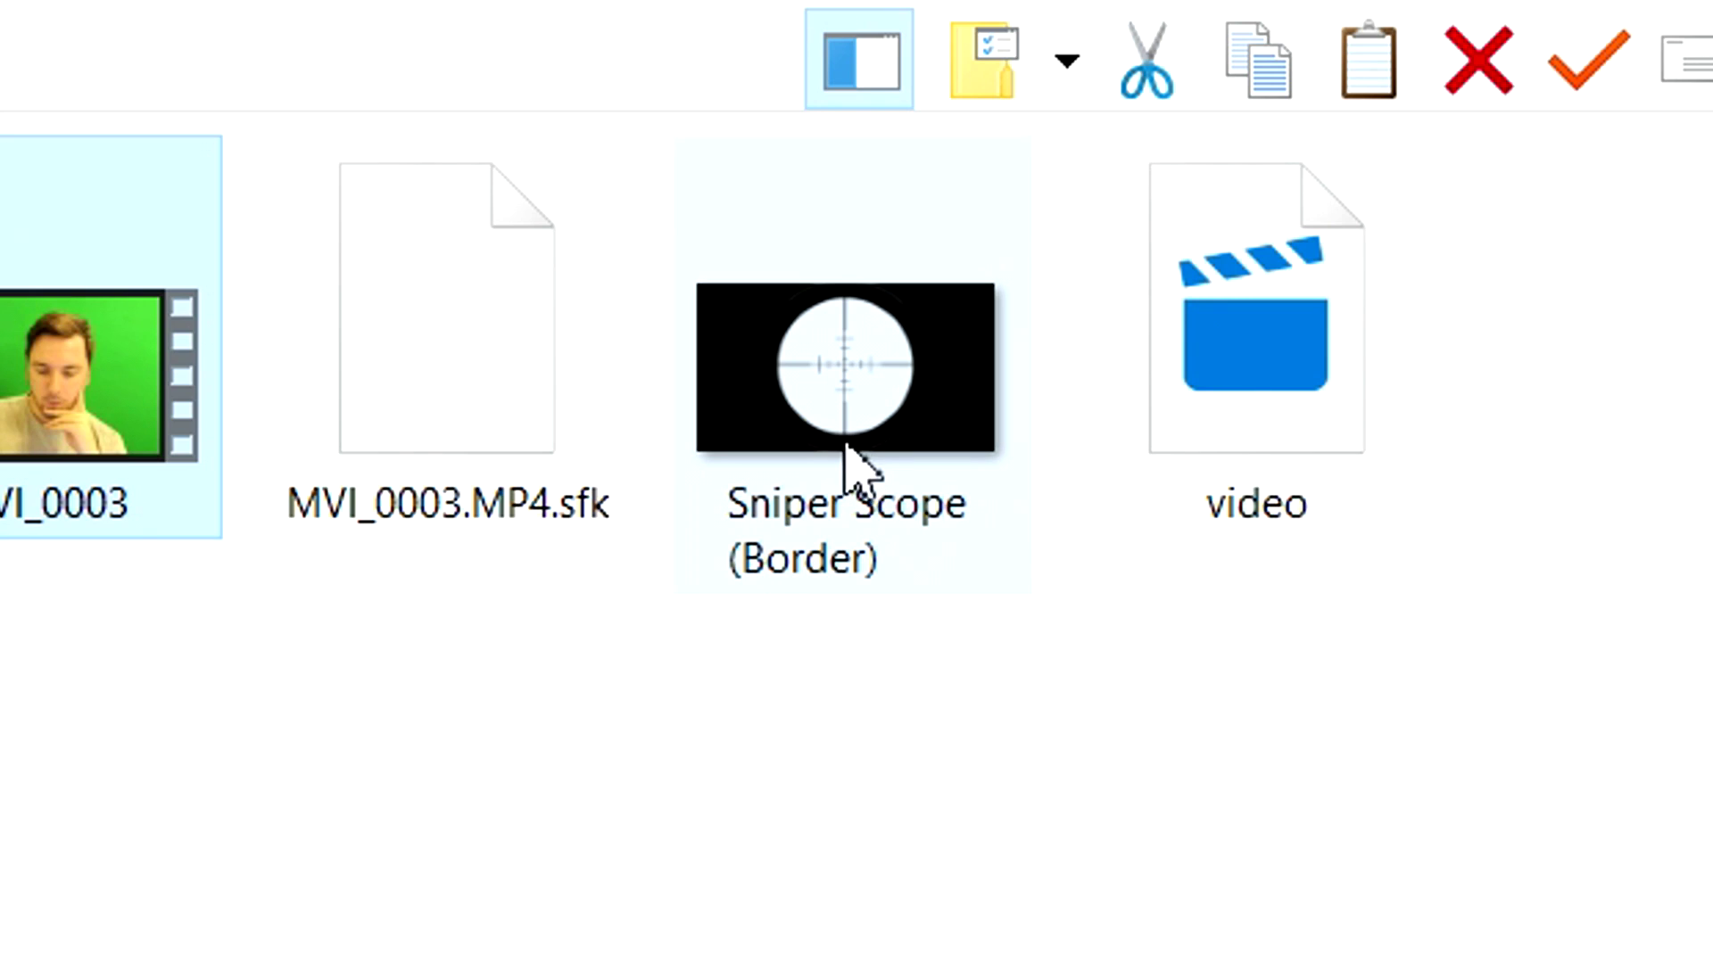
mouse_move(838, 571)
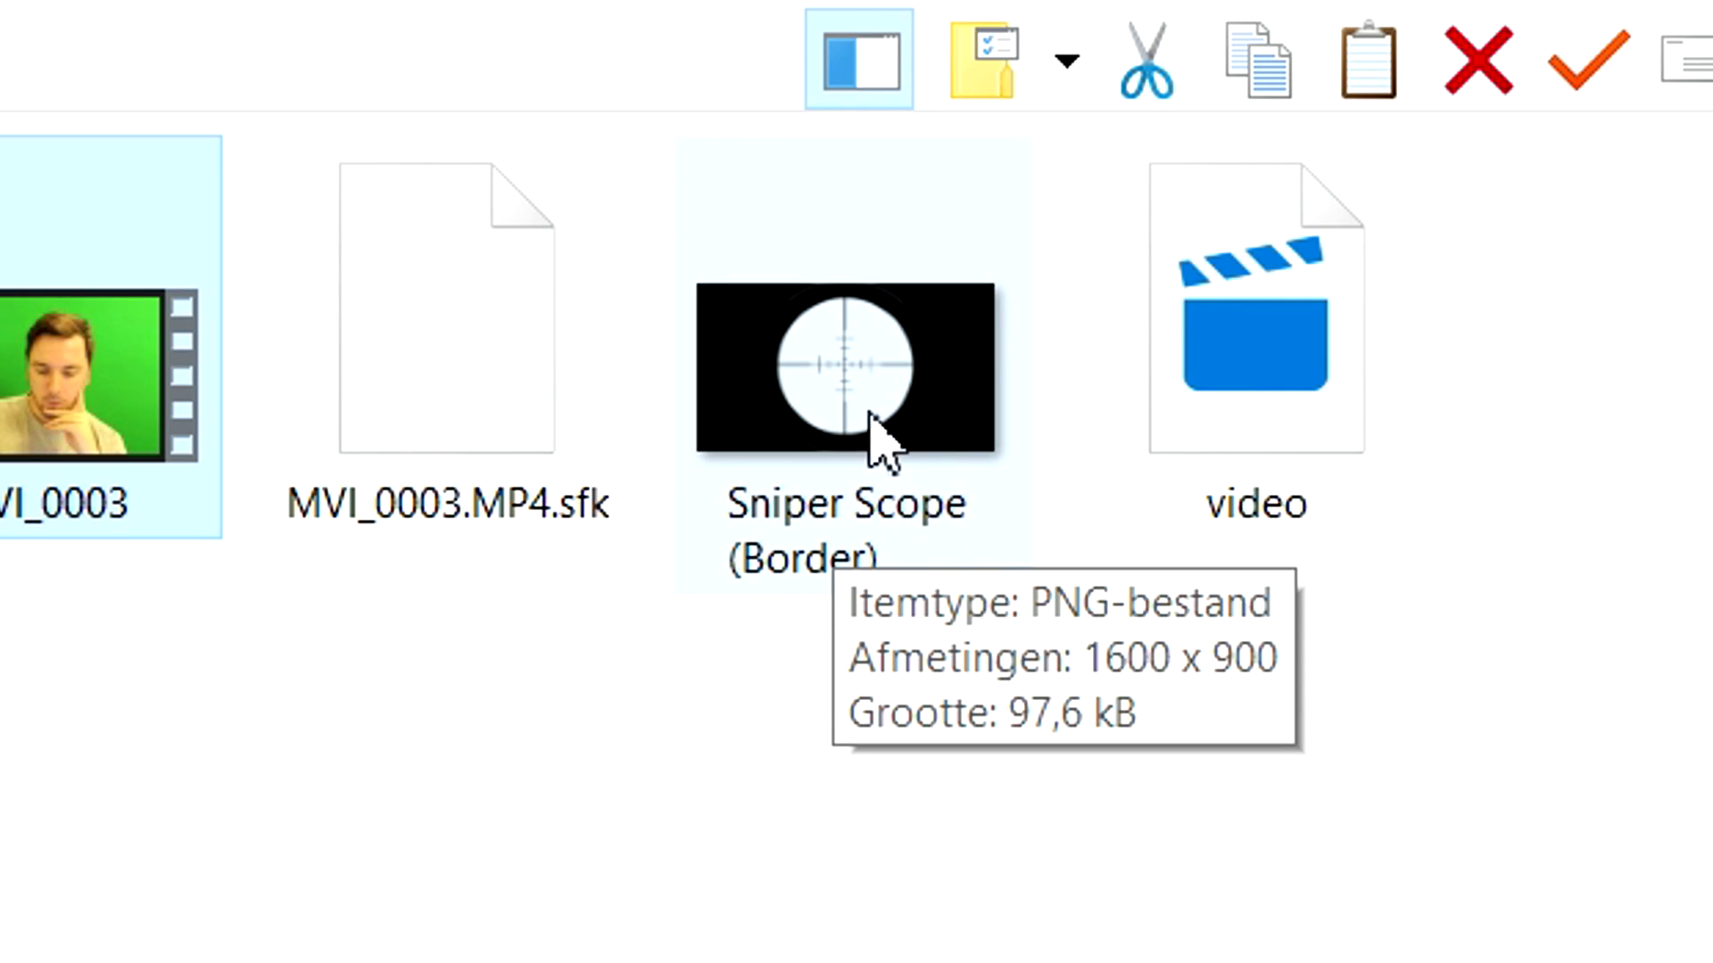
Drag the Sniper Scope (Border) PNG from File Explorer onto the VEGAS timeline over MVI_0003.
drag(868, 393, 945, 959)
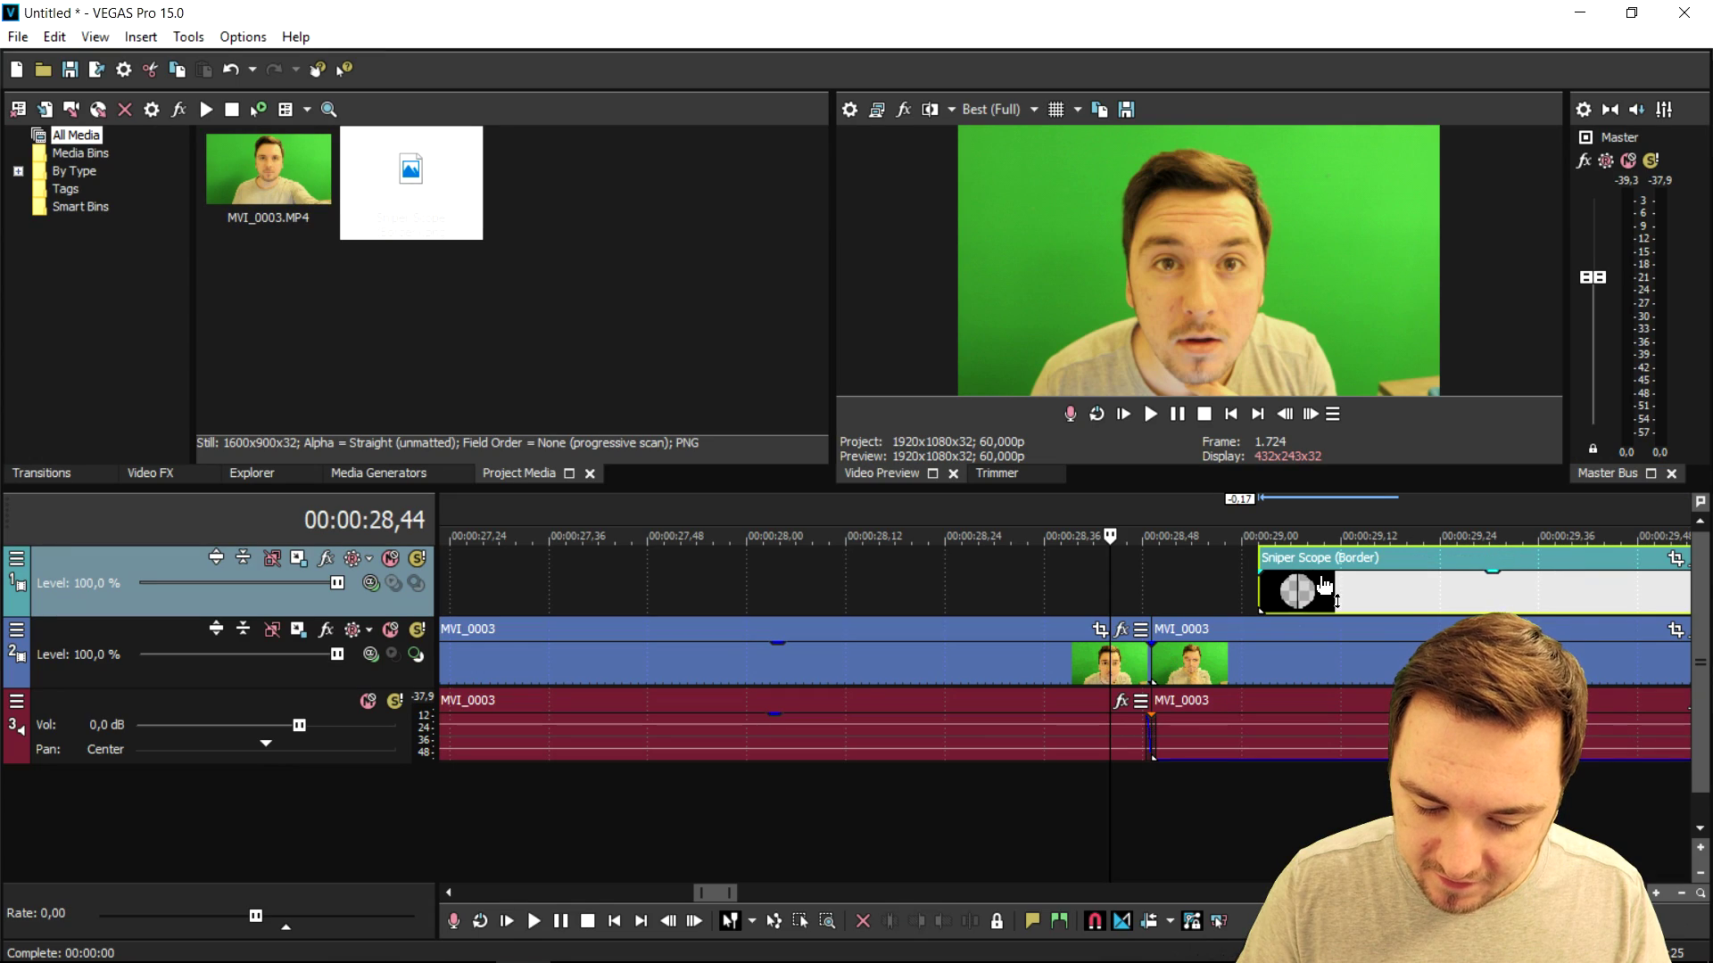
drag(1405, 596, 1128, 596)
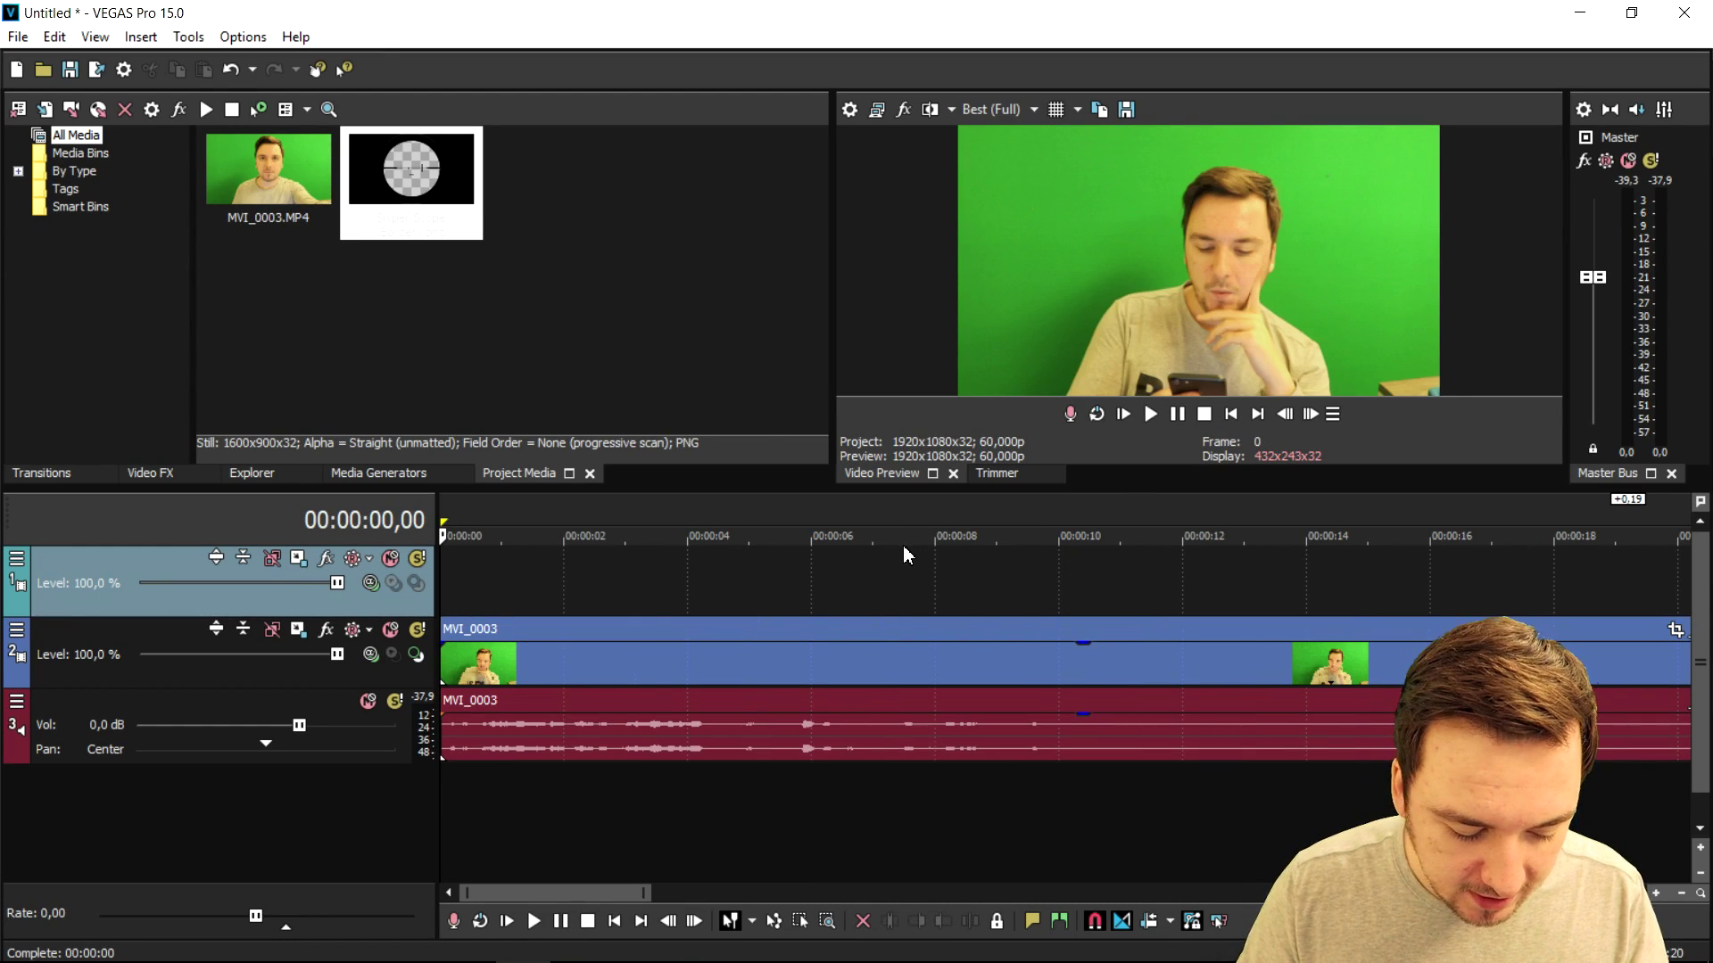
Shift the Sniper Scope (Border) event to start near 10.3 seconds, then preview its timing.
scroll(901, 544, down, 3)
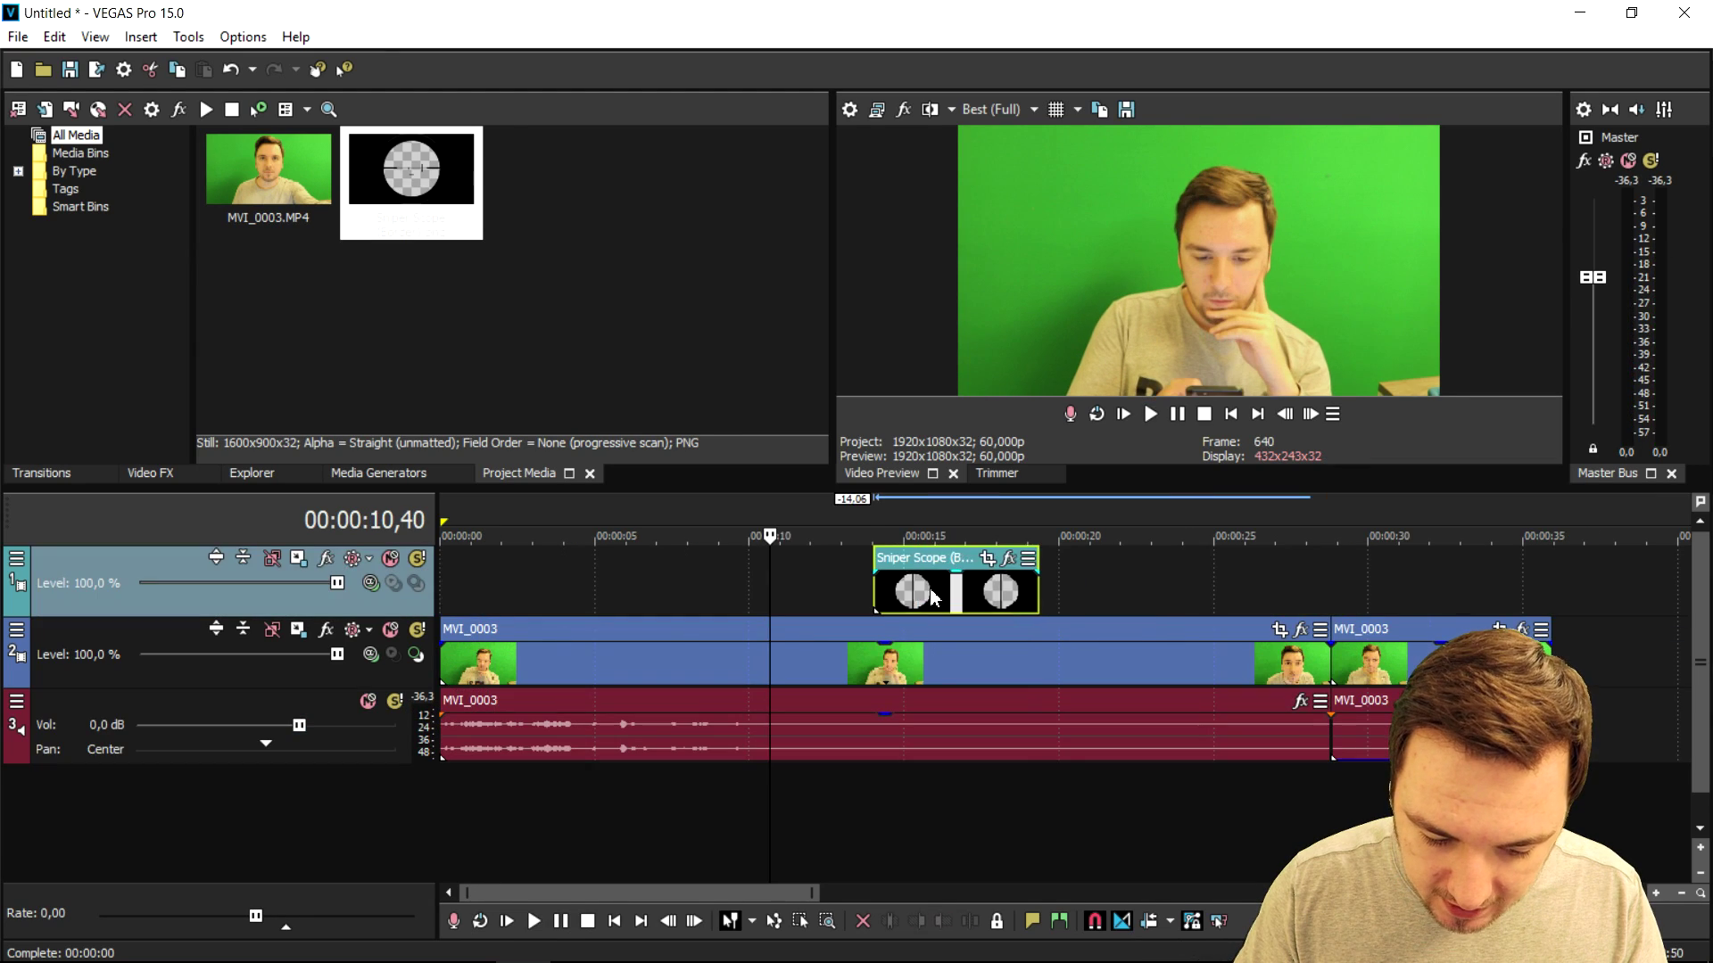
drag(928, 589, 846, 597)
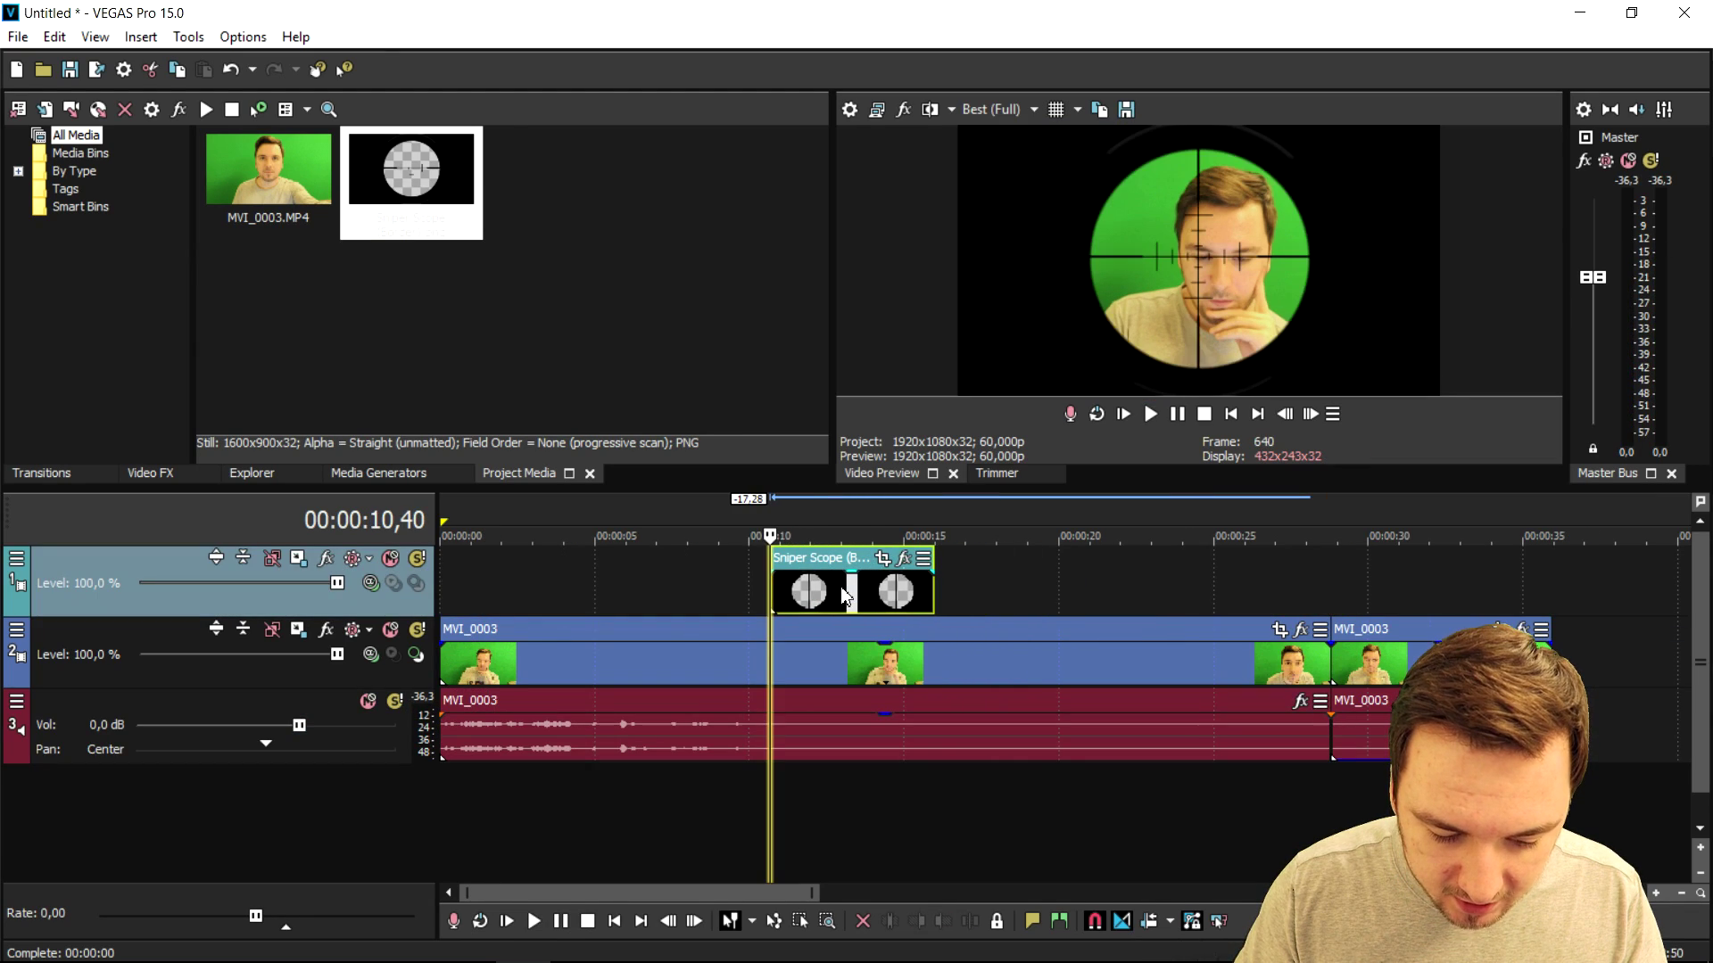
scroll(1198, 614, up, 5)
click(974, 528)
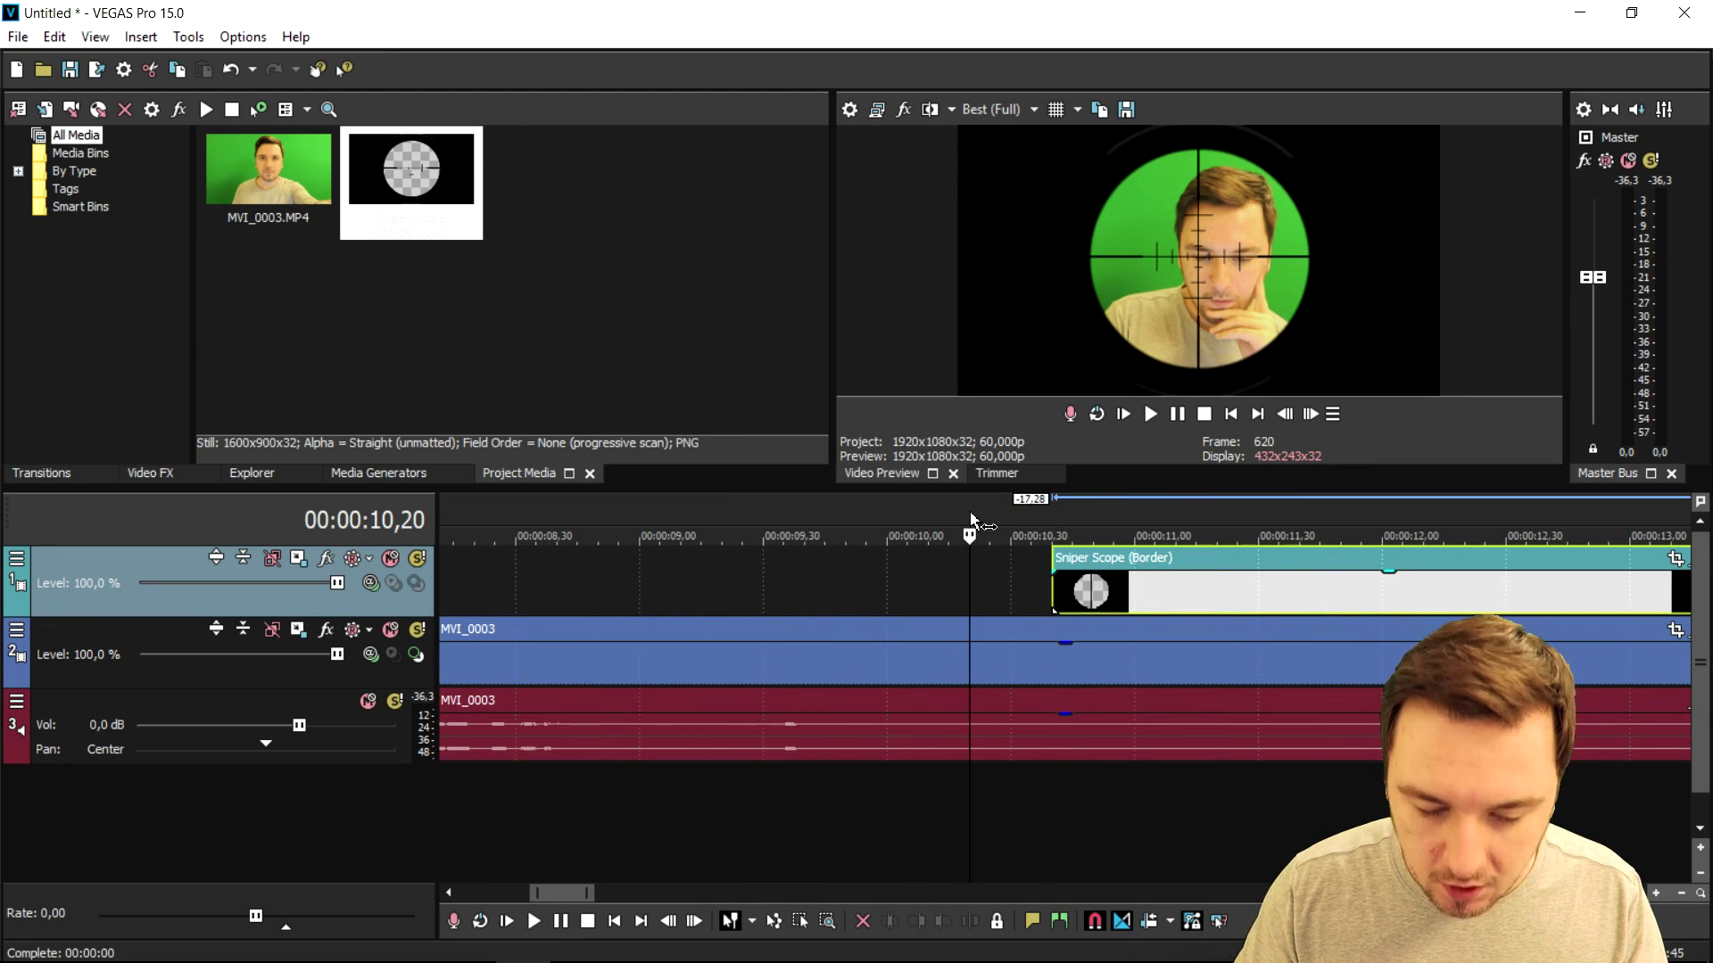
drag(1161, 594, 1096, 595)
key(space)
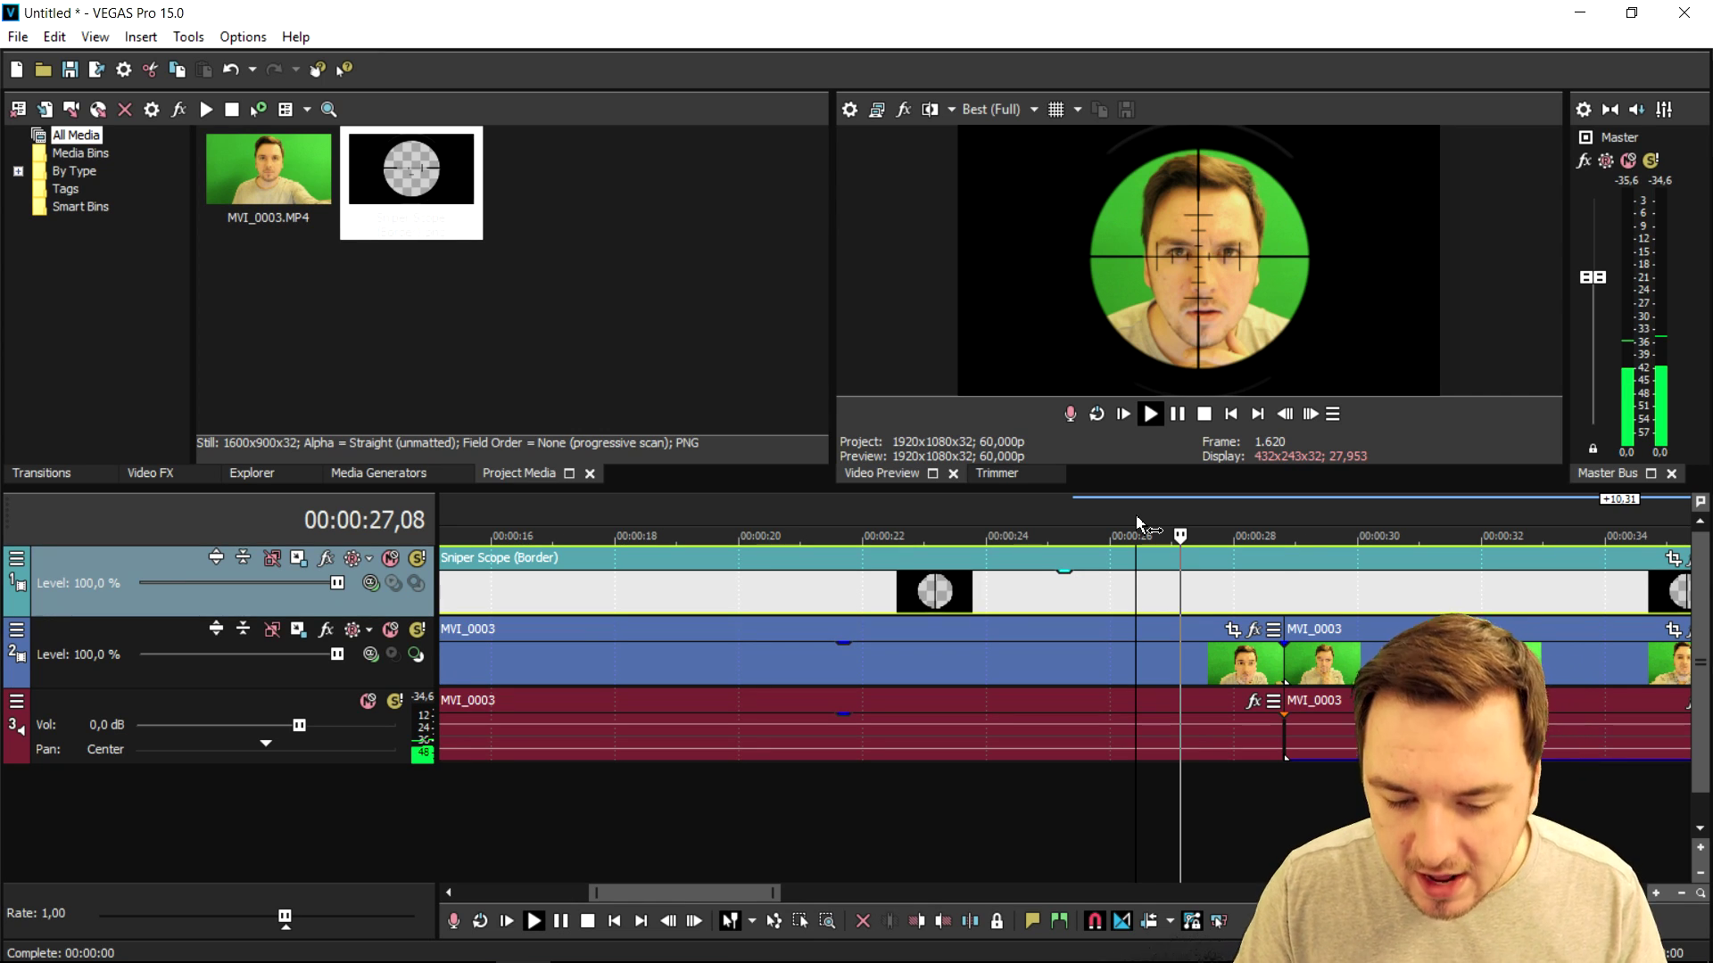
Stop playback at the cut near 28 seconds.
click(1289, 595)
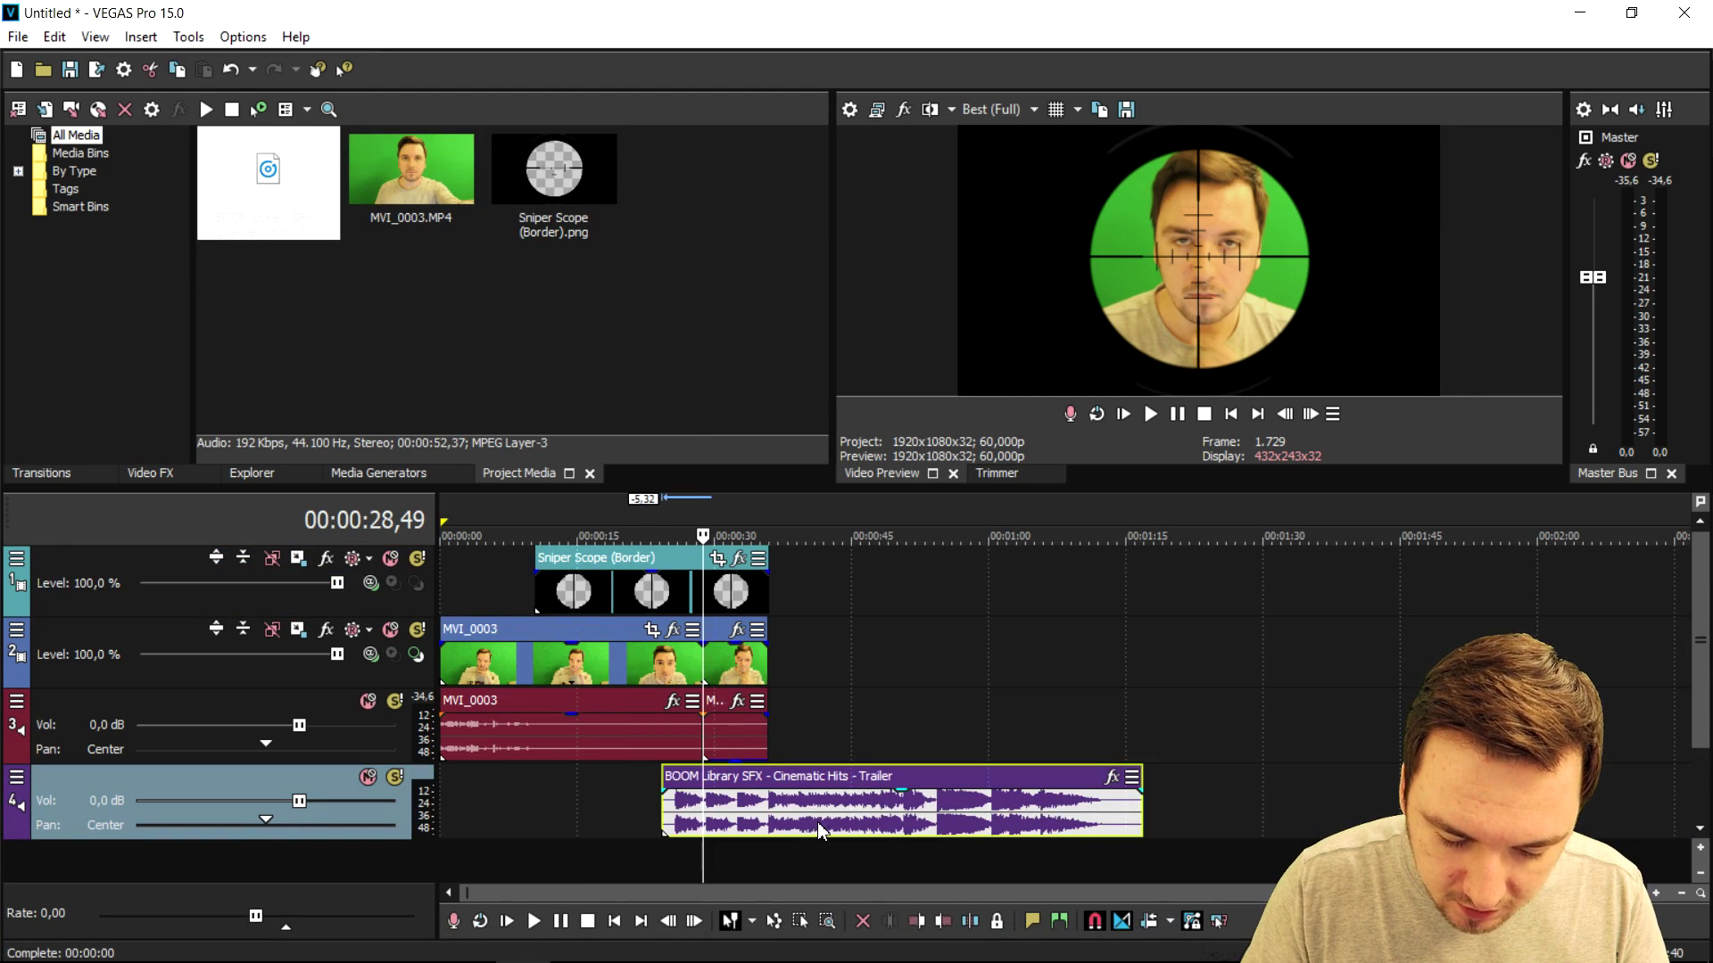
Move the sound effect clip later and audition it from around 45 and 52 seconds.
drag(819, 829, 906, 820)
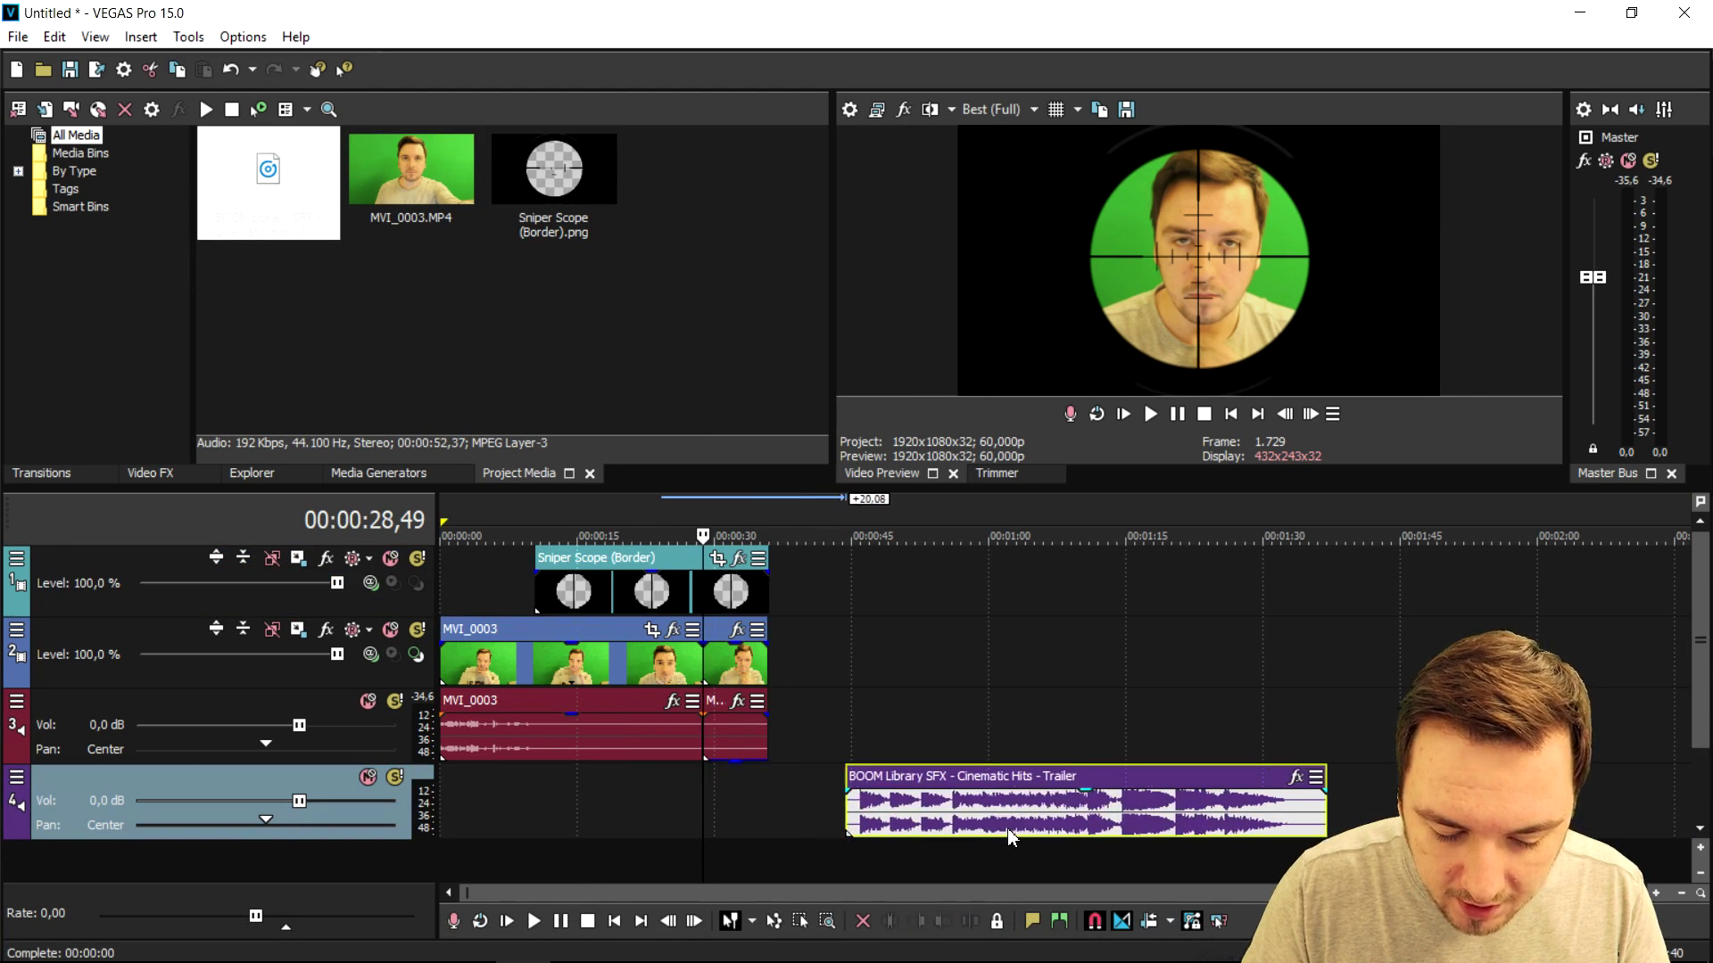
click(890, 819)
scroll(912, 820, up, 3)
click(995, 826)
scroll(995, 825, up, 3)
key(space)
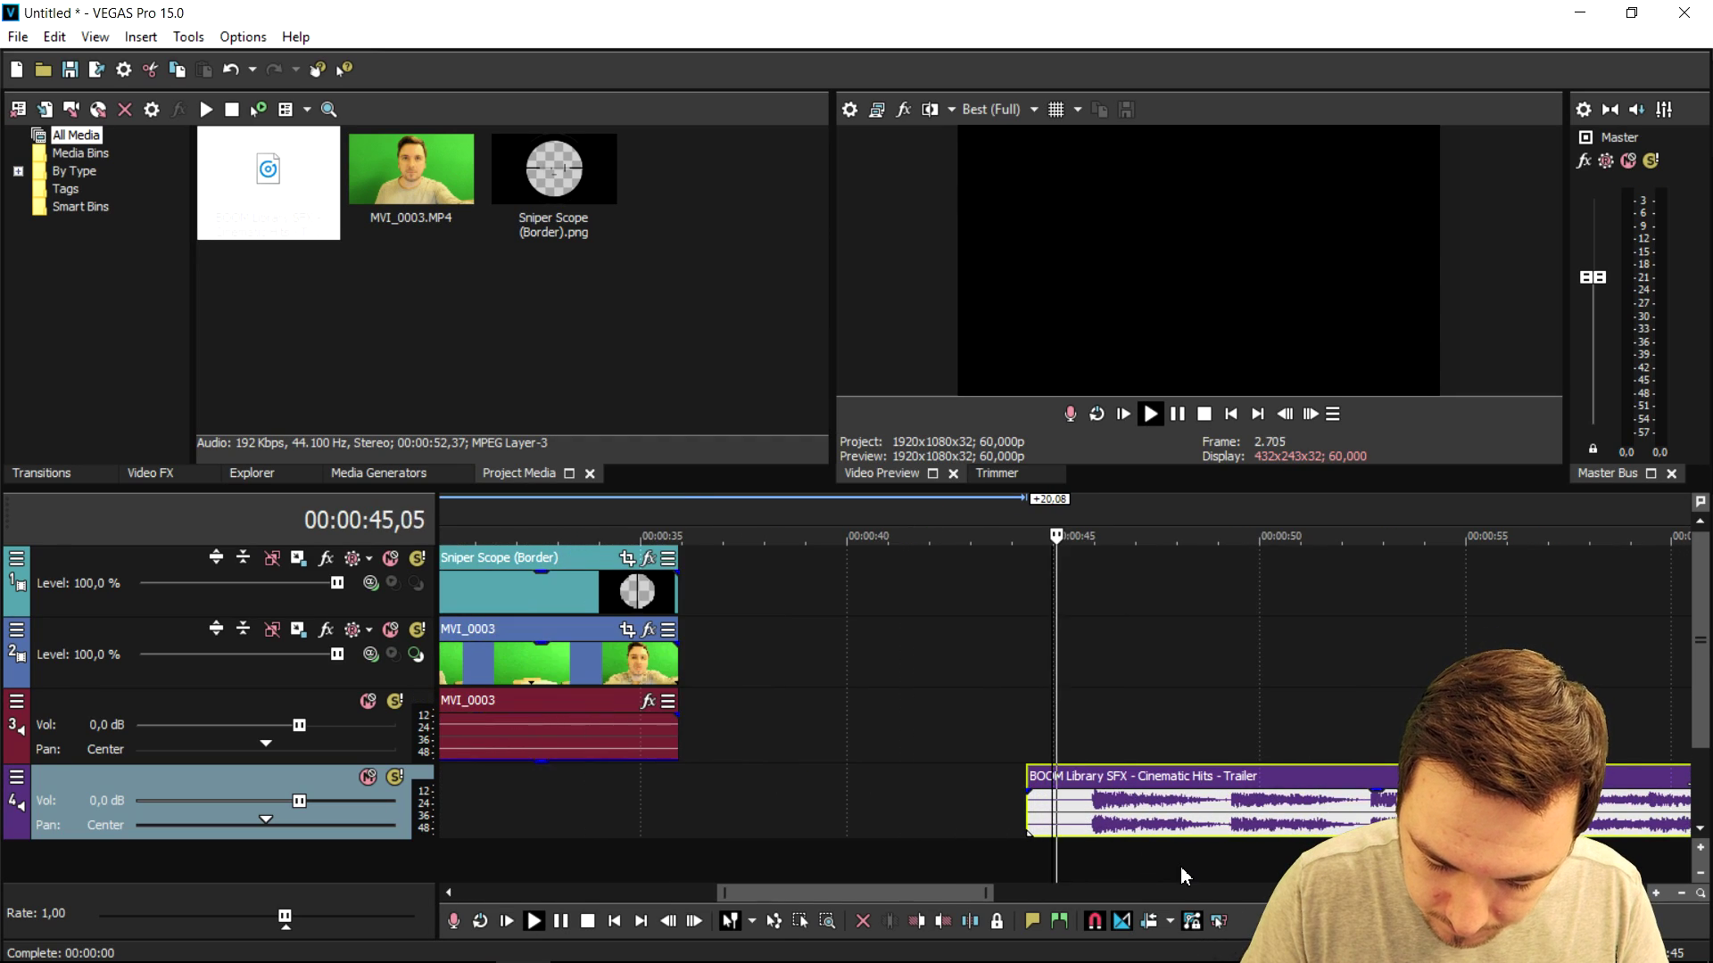
click(1231, 823)
scroll(1231, 823, down, 2)
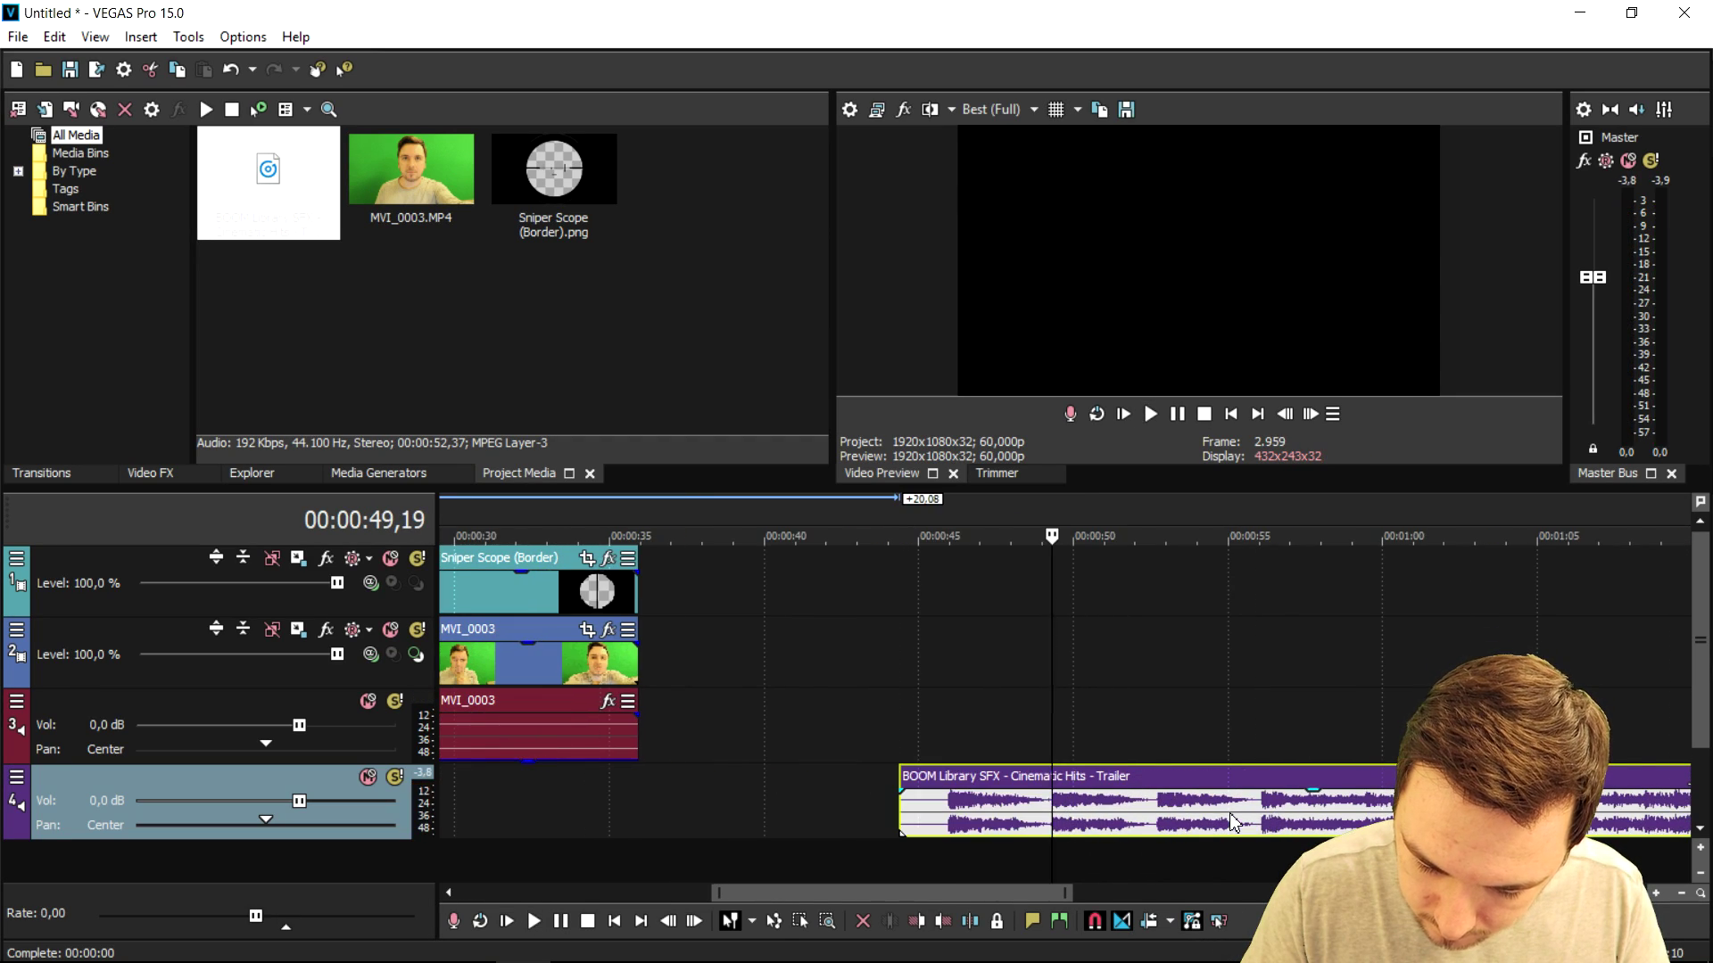
key(space)
click(1156, 810)
key(space)
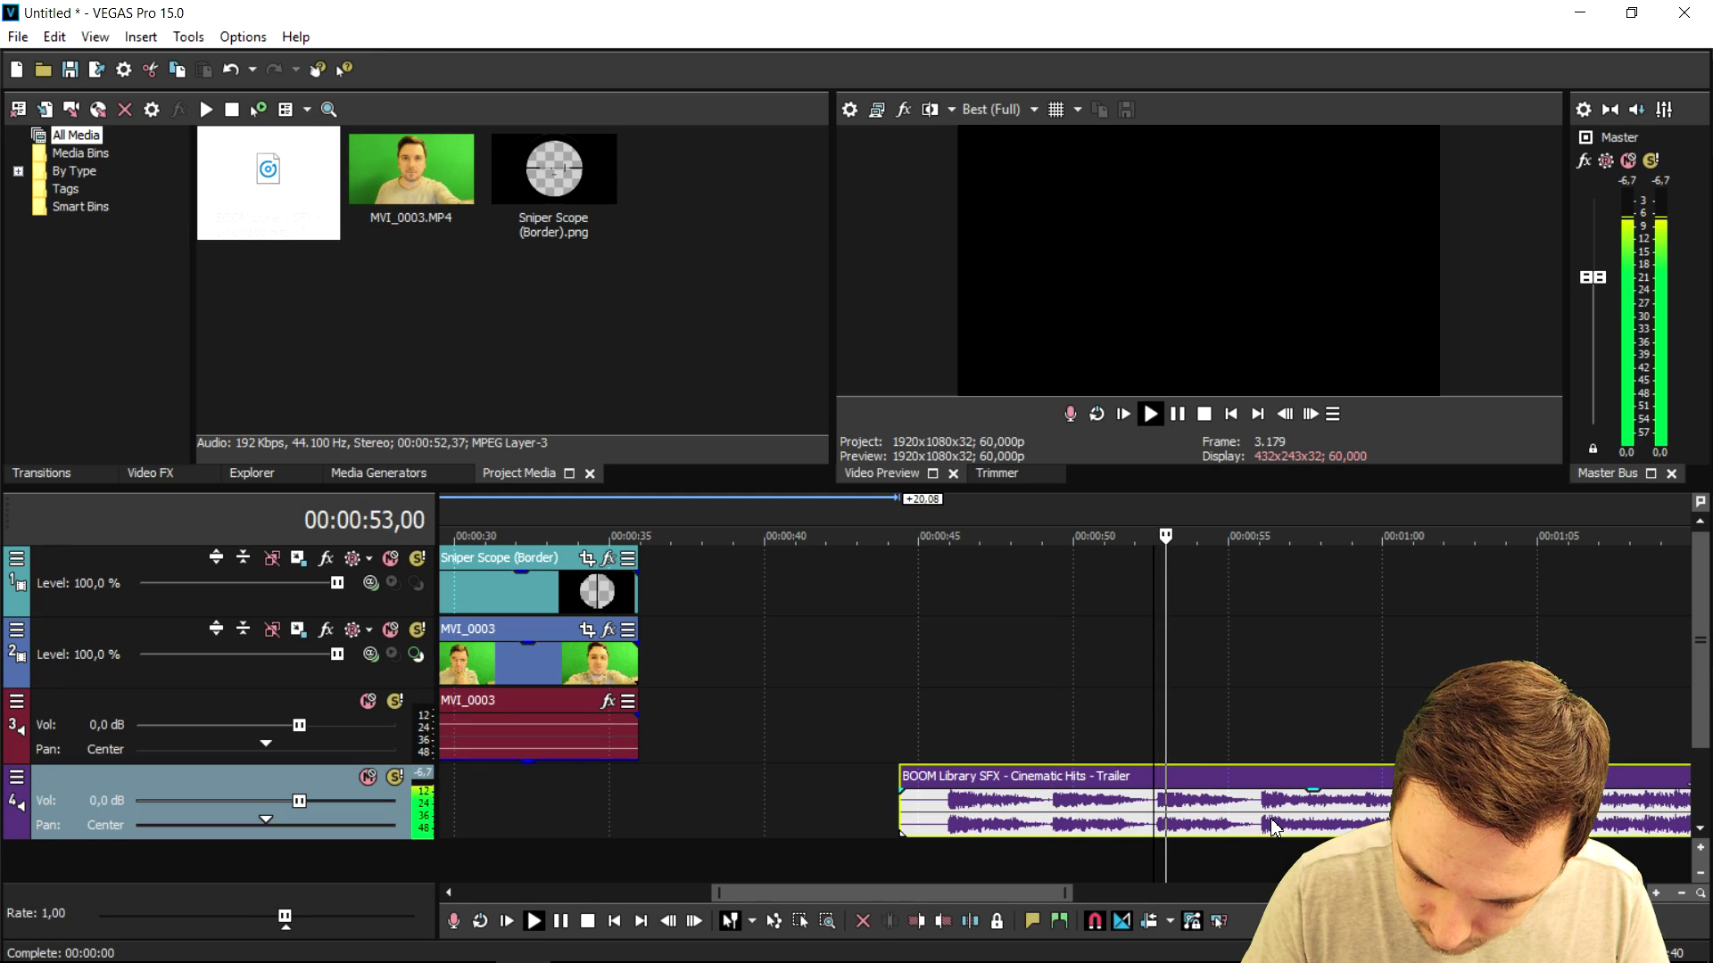
key(space)
Audition the sound effect from 55 seconds, 1:13 and 1:19 to locate the hit.
click(1256, 819)
key(space)
scroll(1248, 819, down, 2)
key(space)
click(1318, 821)
scroll(1318, 821, up, 3)
key(space)
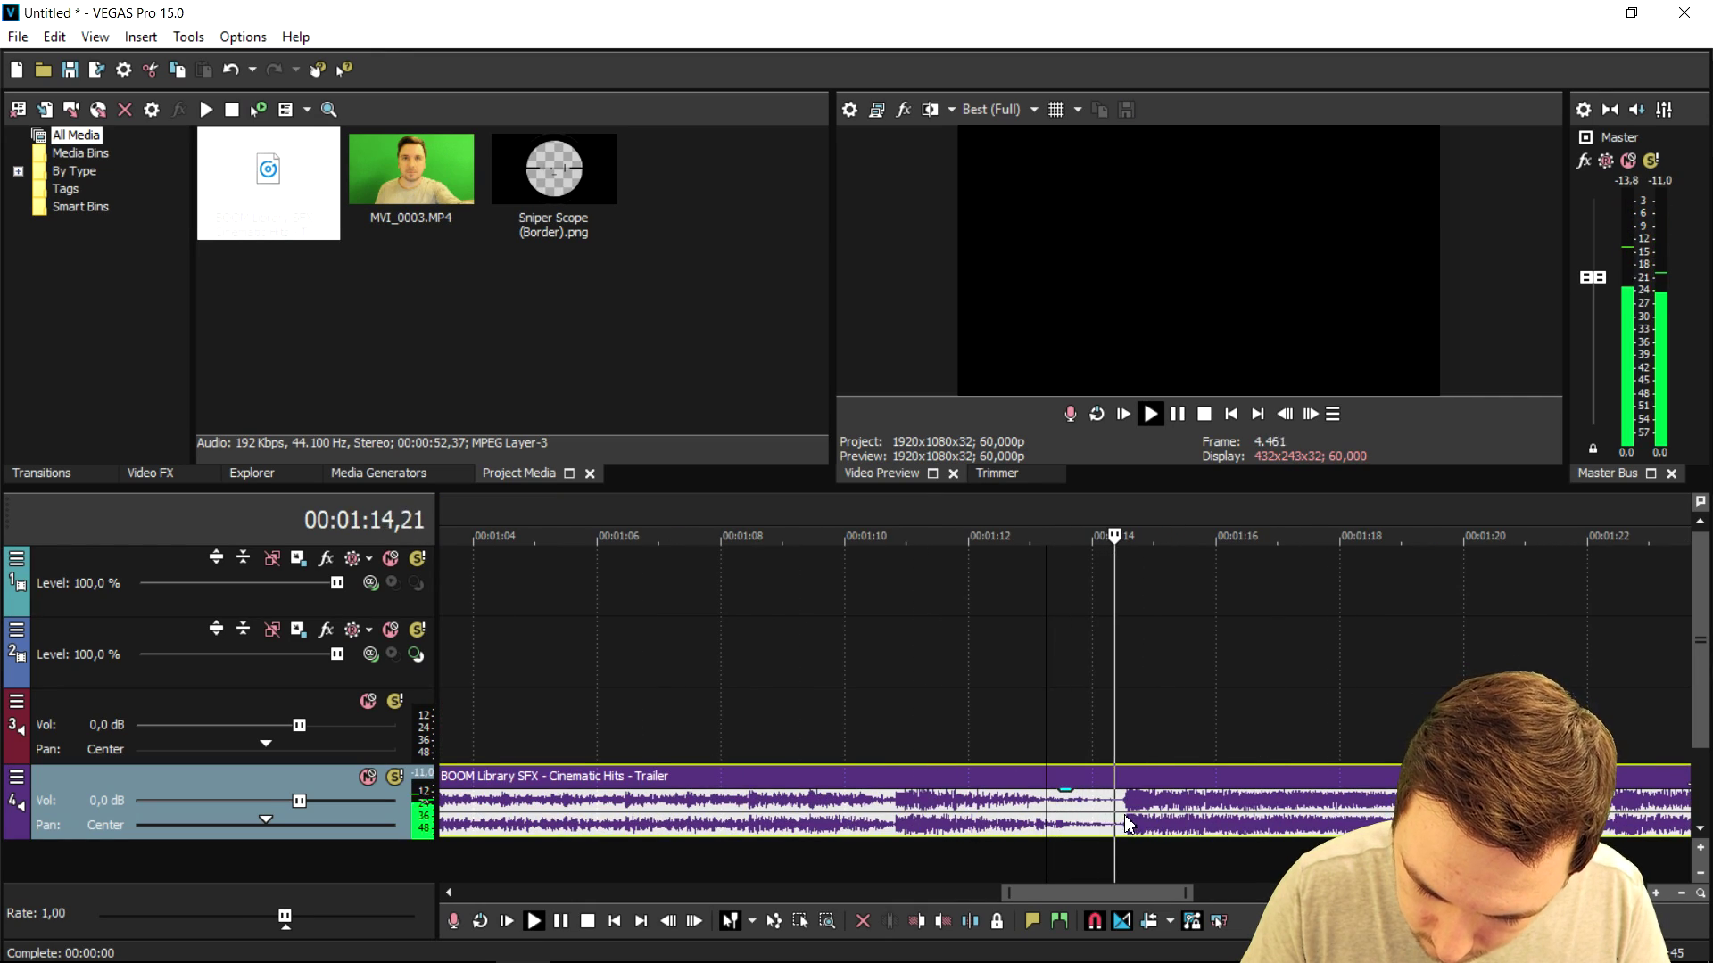
scroll(1138, 815, down, 2)
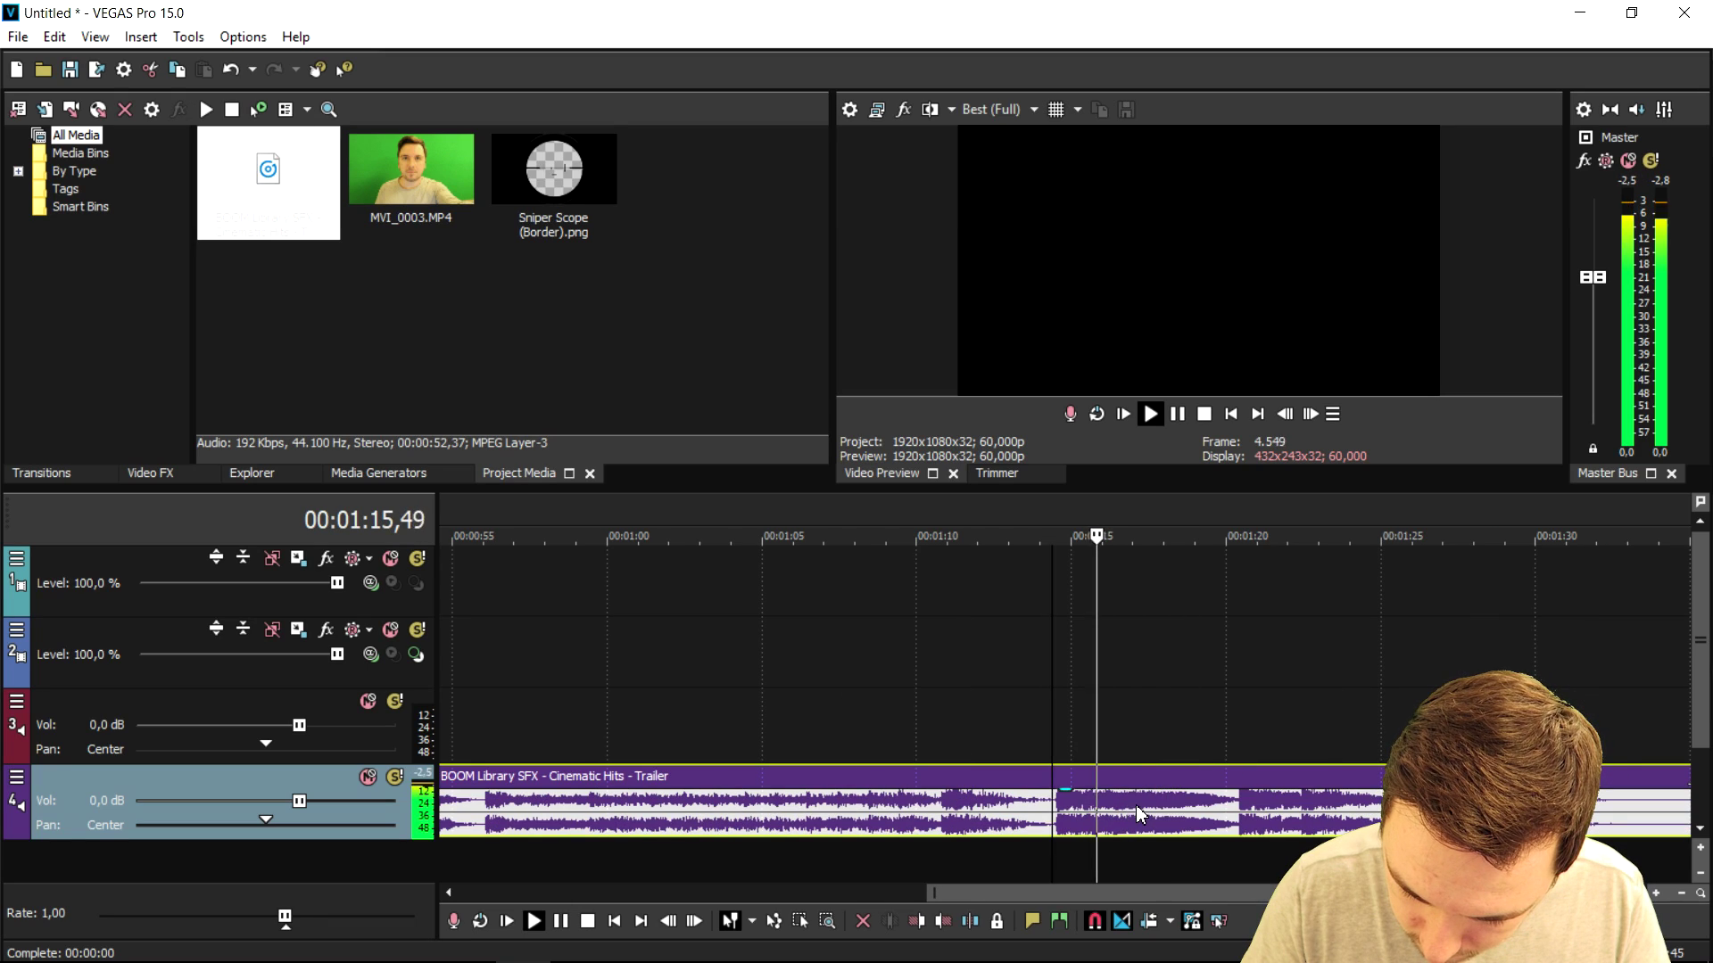
click(1240, 815)
scroll(1096, 814, up, 2)
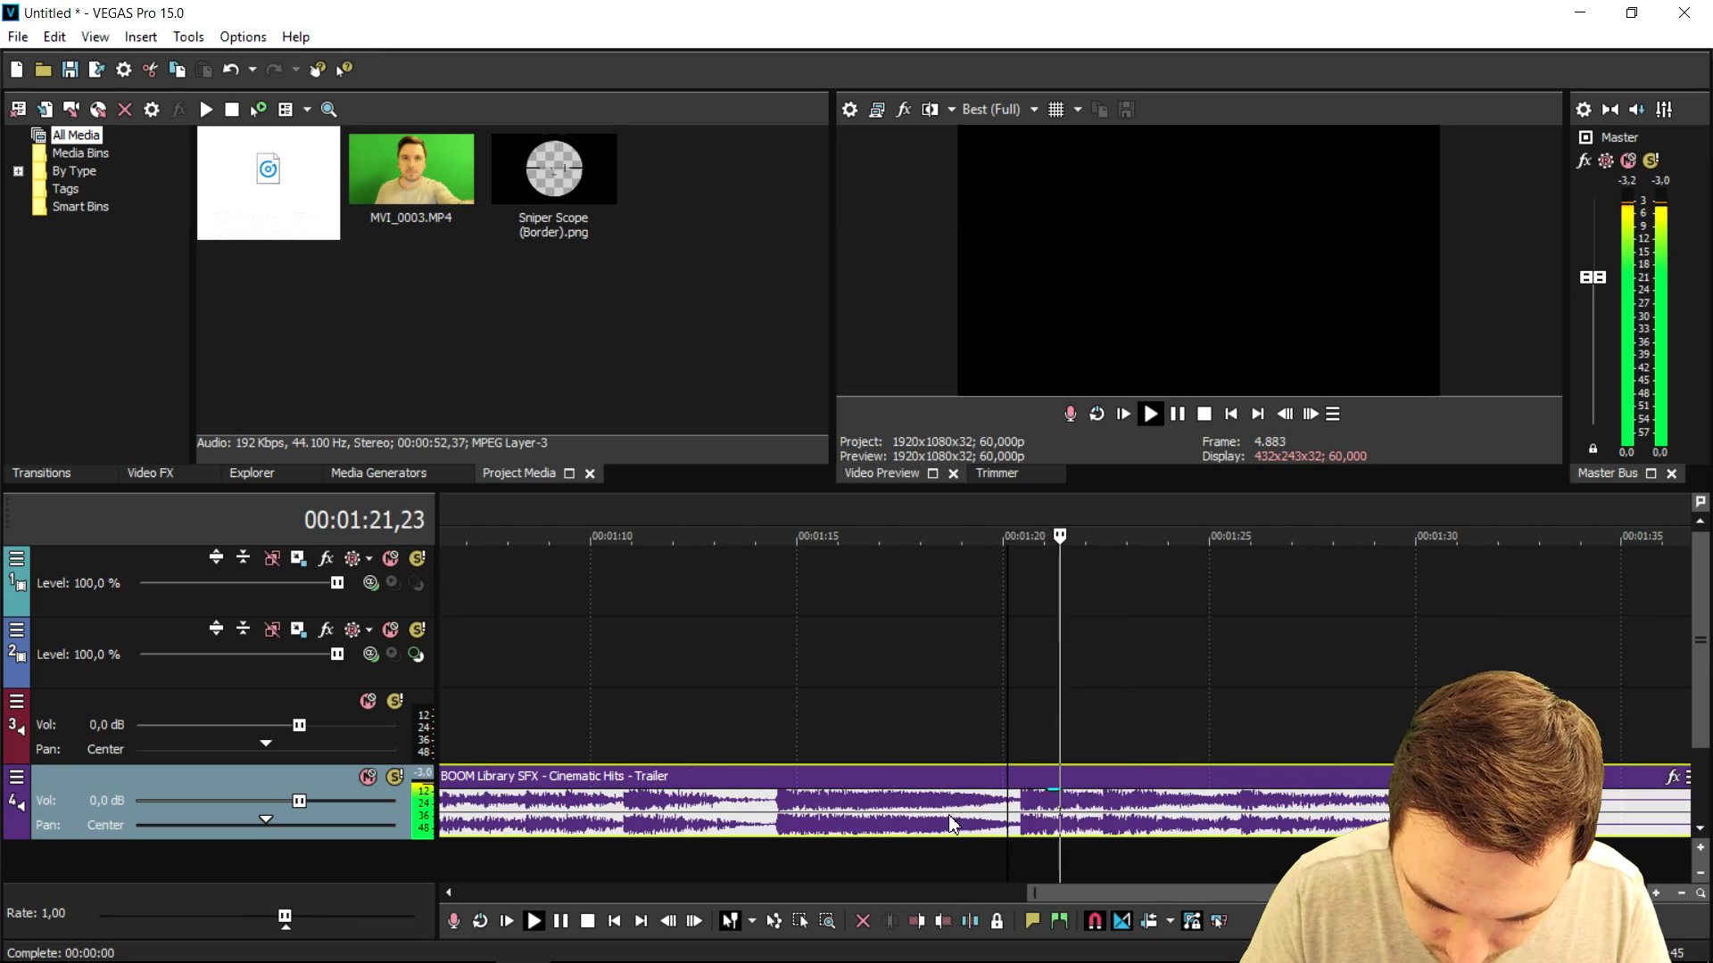
key(space)
Split the sound at 1:14,25, delete the left part, and slide it back to the video cut.
click(772, 804)
scroll(982, 838, down, 3)
key(s)
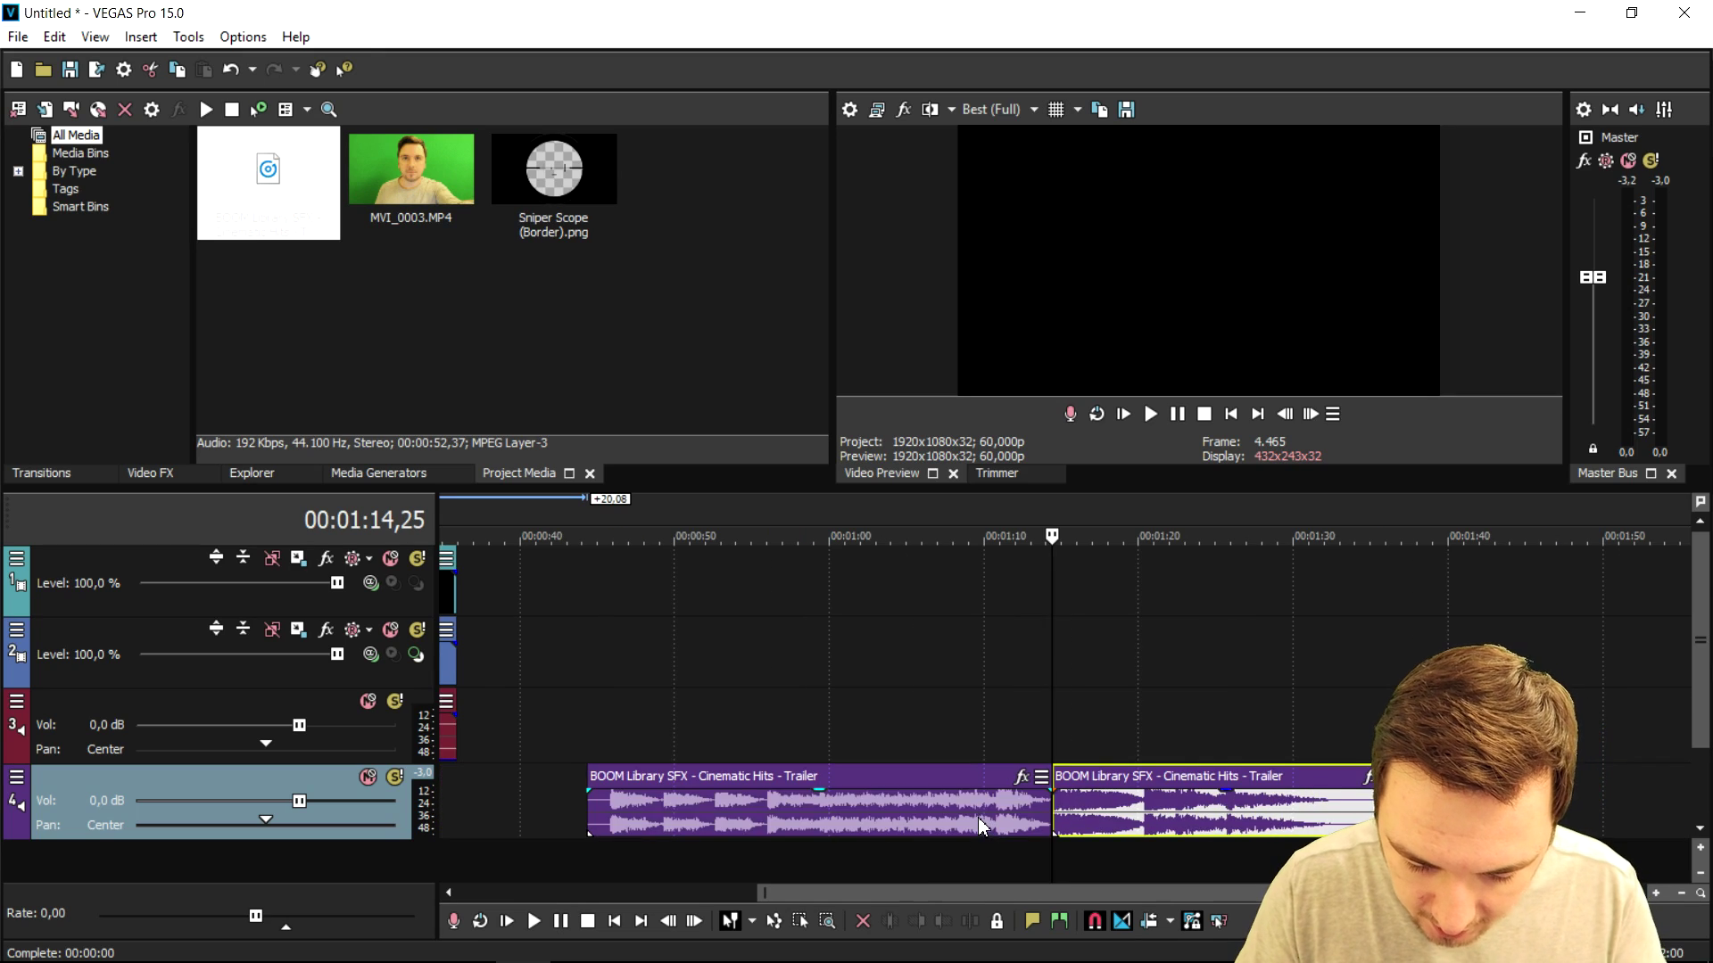
click(979, 837)
scroll(981, 834, down, 2)
key(Delete)
drag(1148, 830, 756, 821)
Split the sound effect at 36 seconds and delete the part running past the video.
scroll(1133, 830, up, 3)
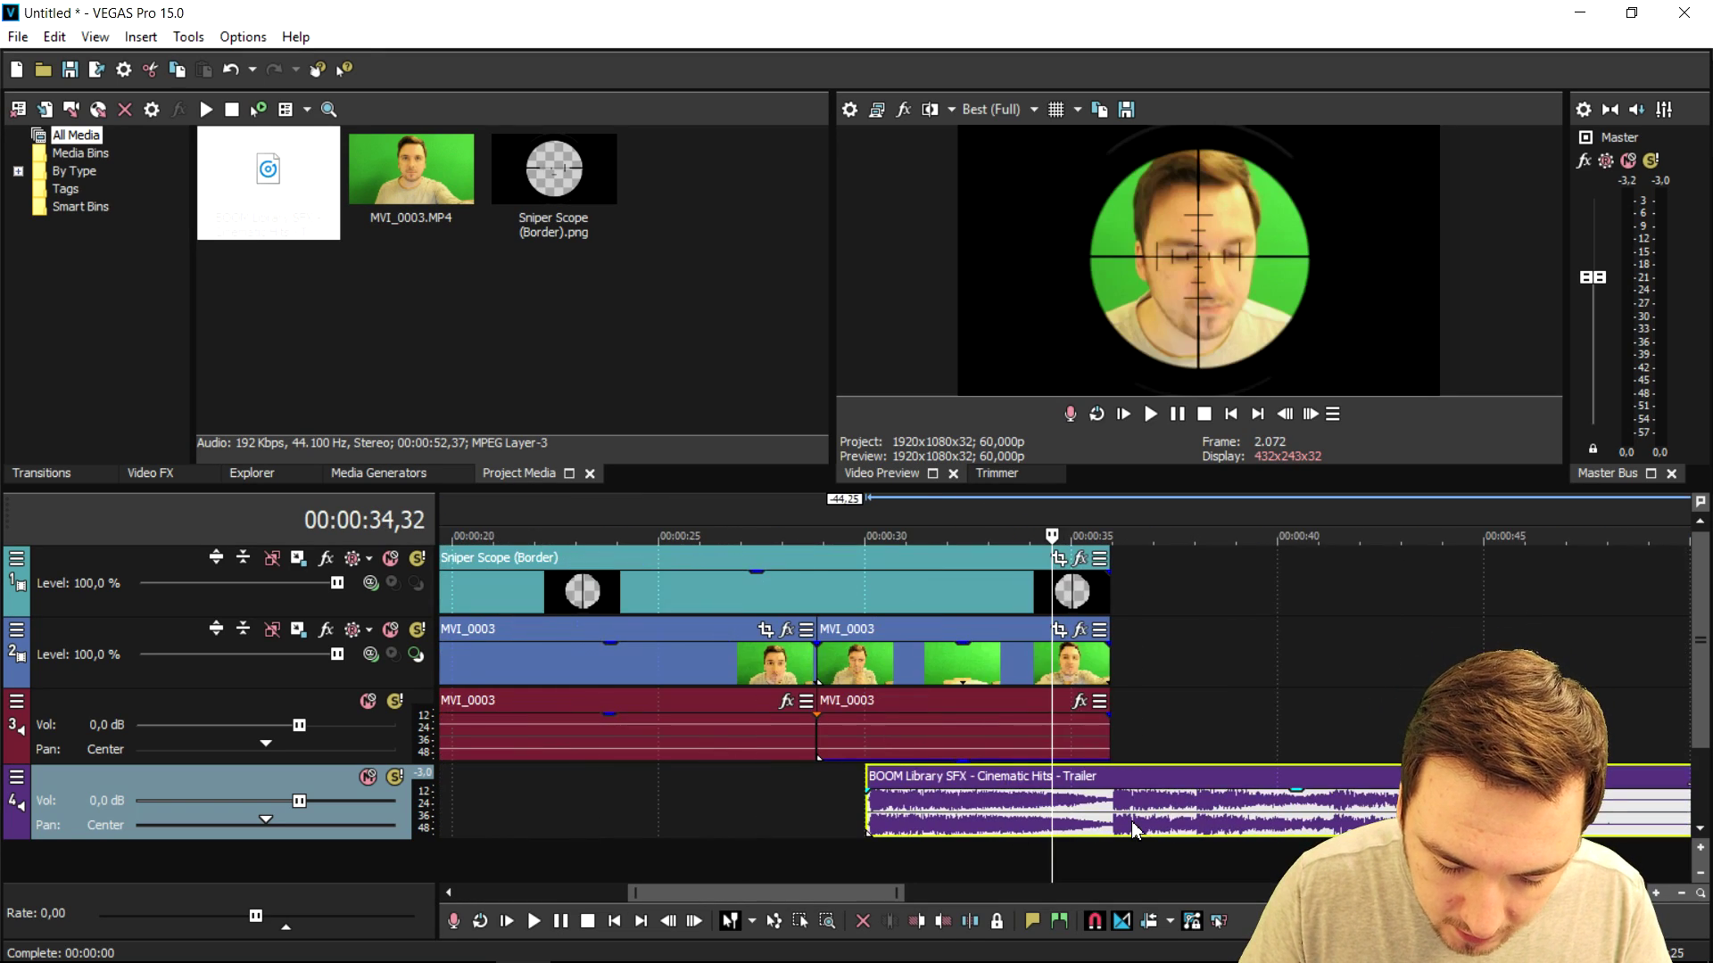
click(1113, 820)
scroll(1116, 819, up, 5)
click(1115, 819)
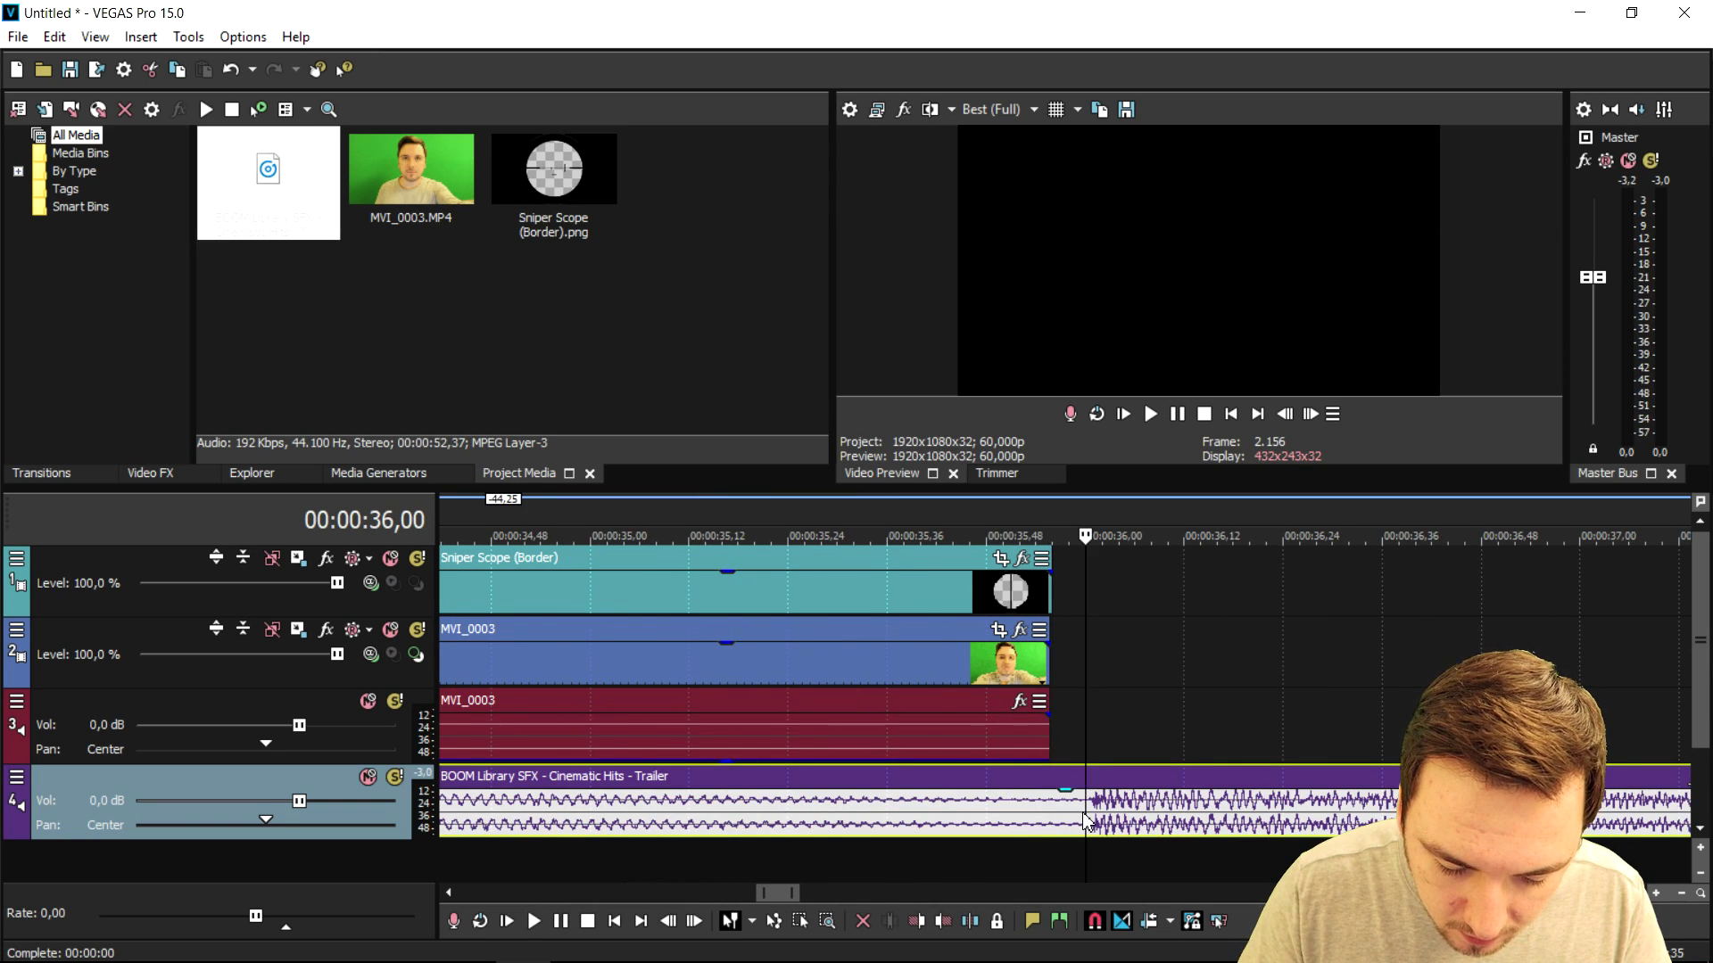
key(s)
scroll(1099, 822, down, 3)
key(Delete)
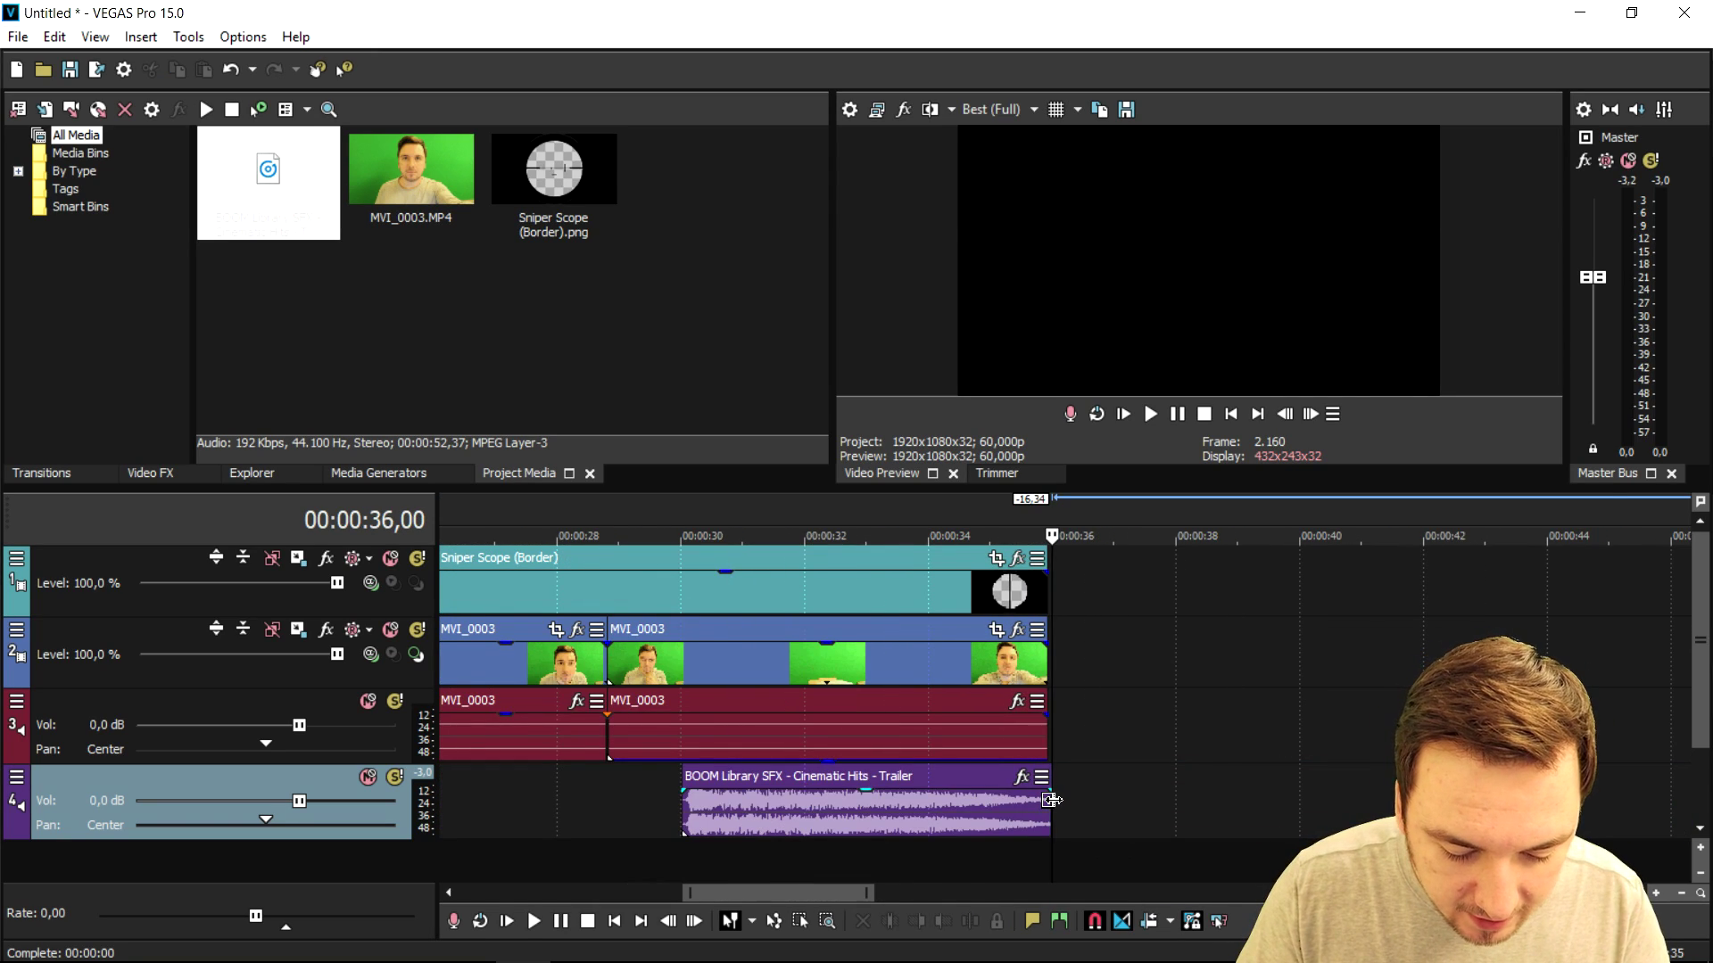
click(1049, 802)
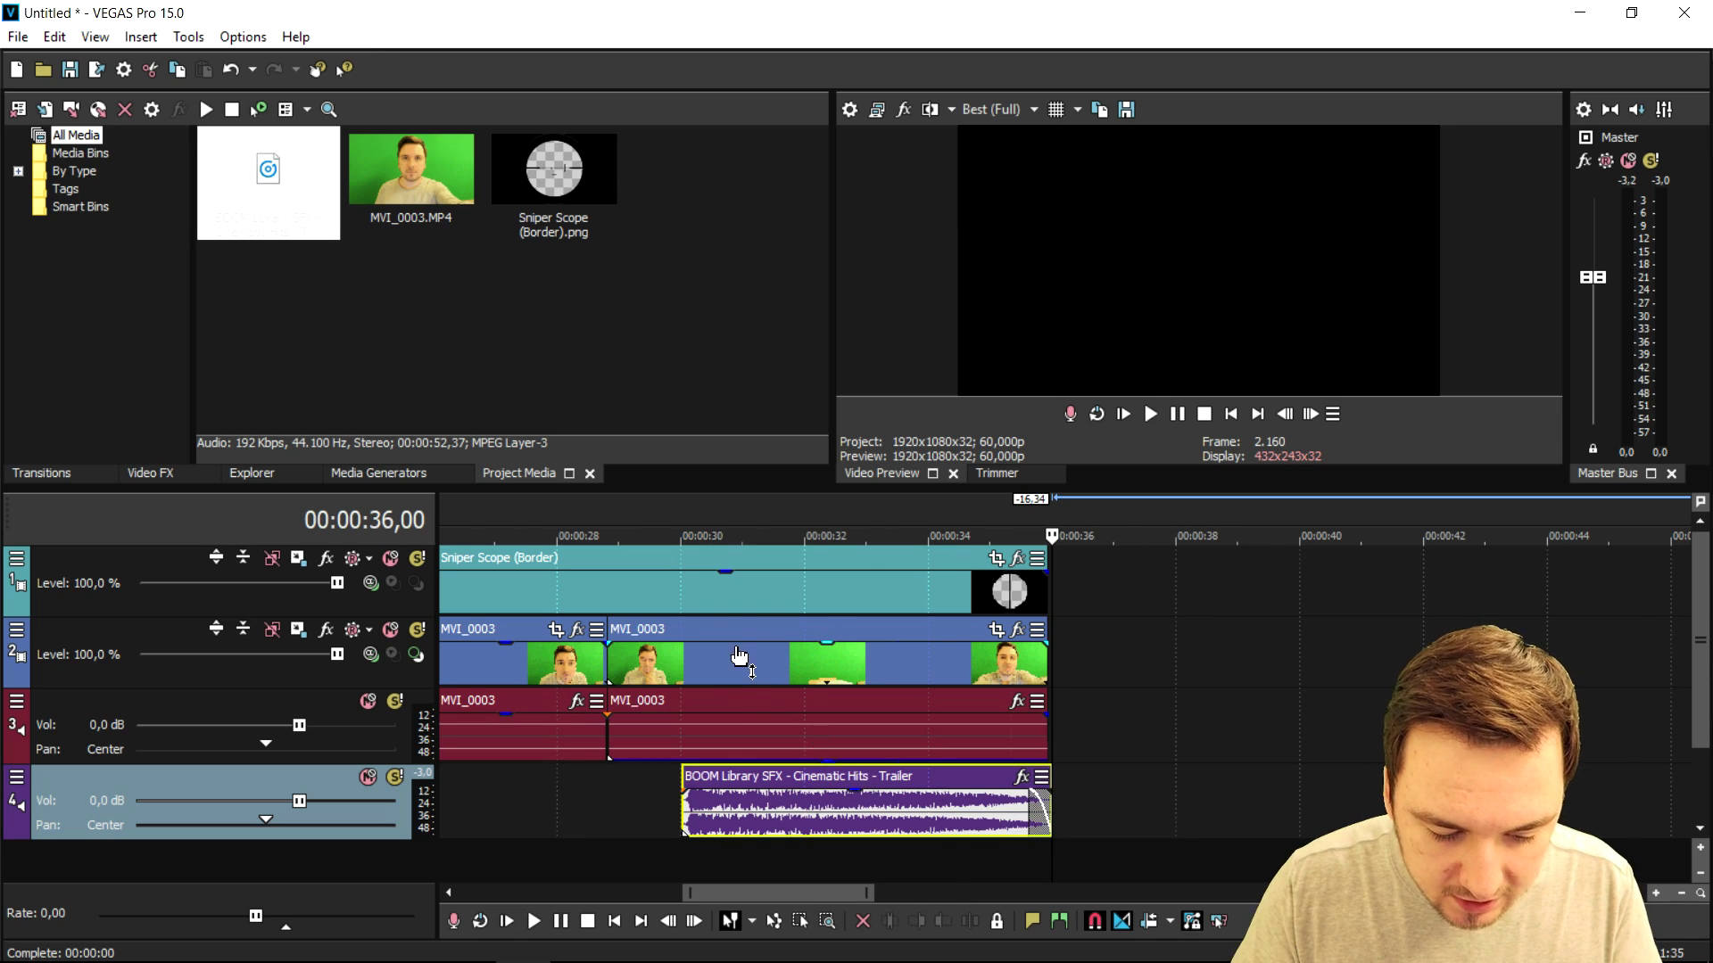
scroll(1053, 803, down, 2)
click(721, 536)
scroll(942, 648, up, 2)
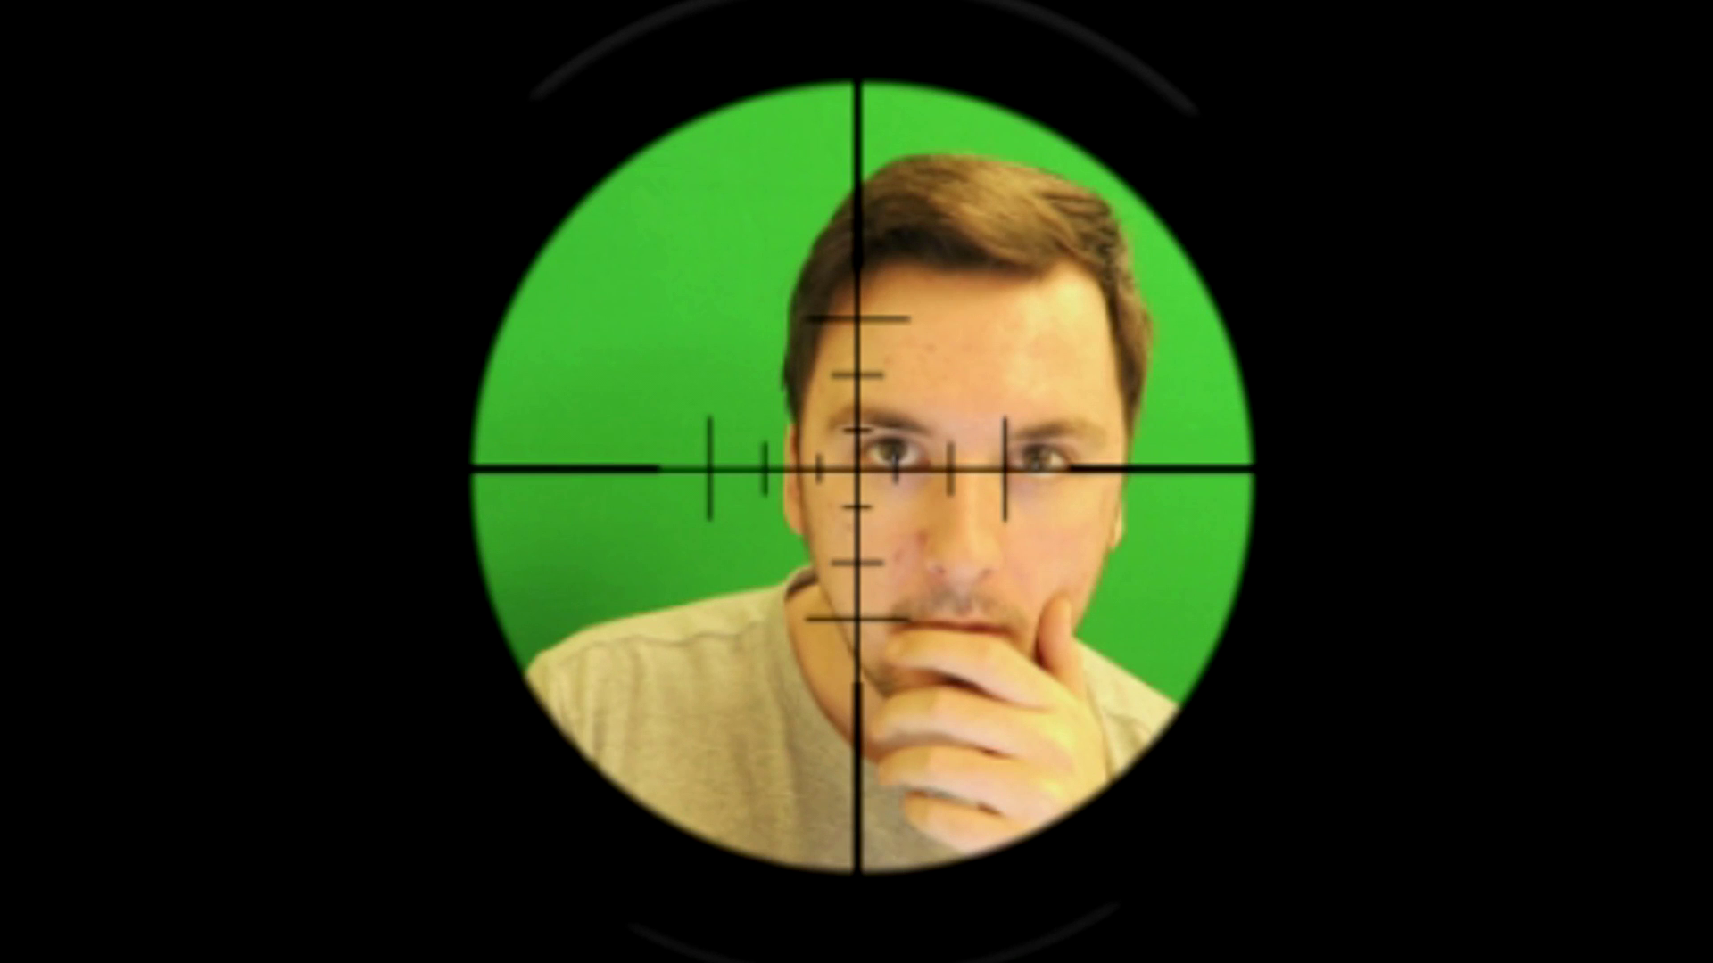
Set the Video Preview quality to Draft (Half).
right_click(252, 31)
mouse_move(253, 26)
click(600, 211)
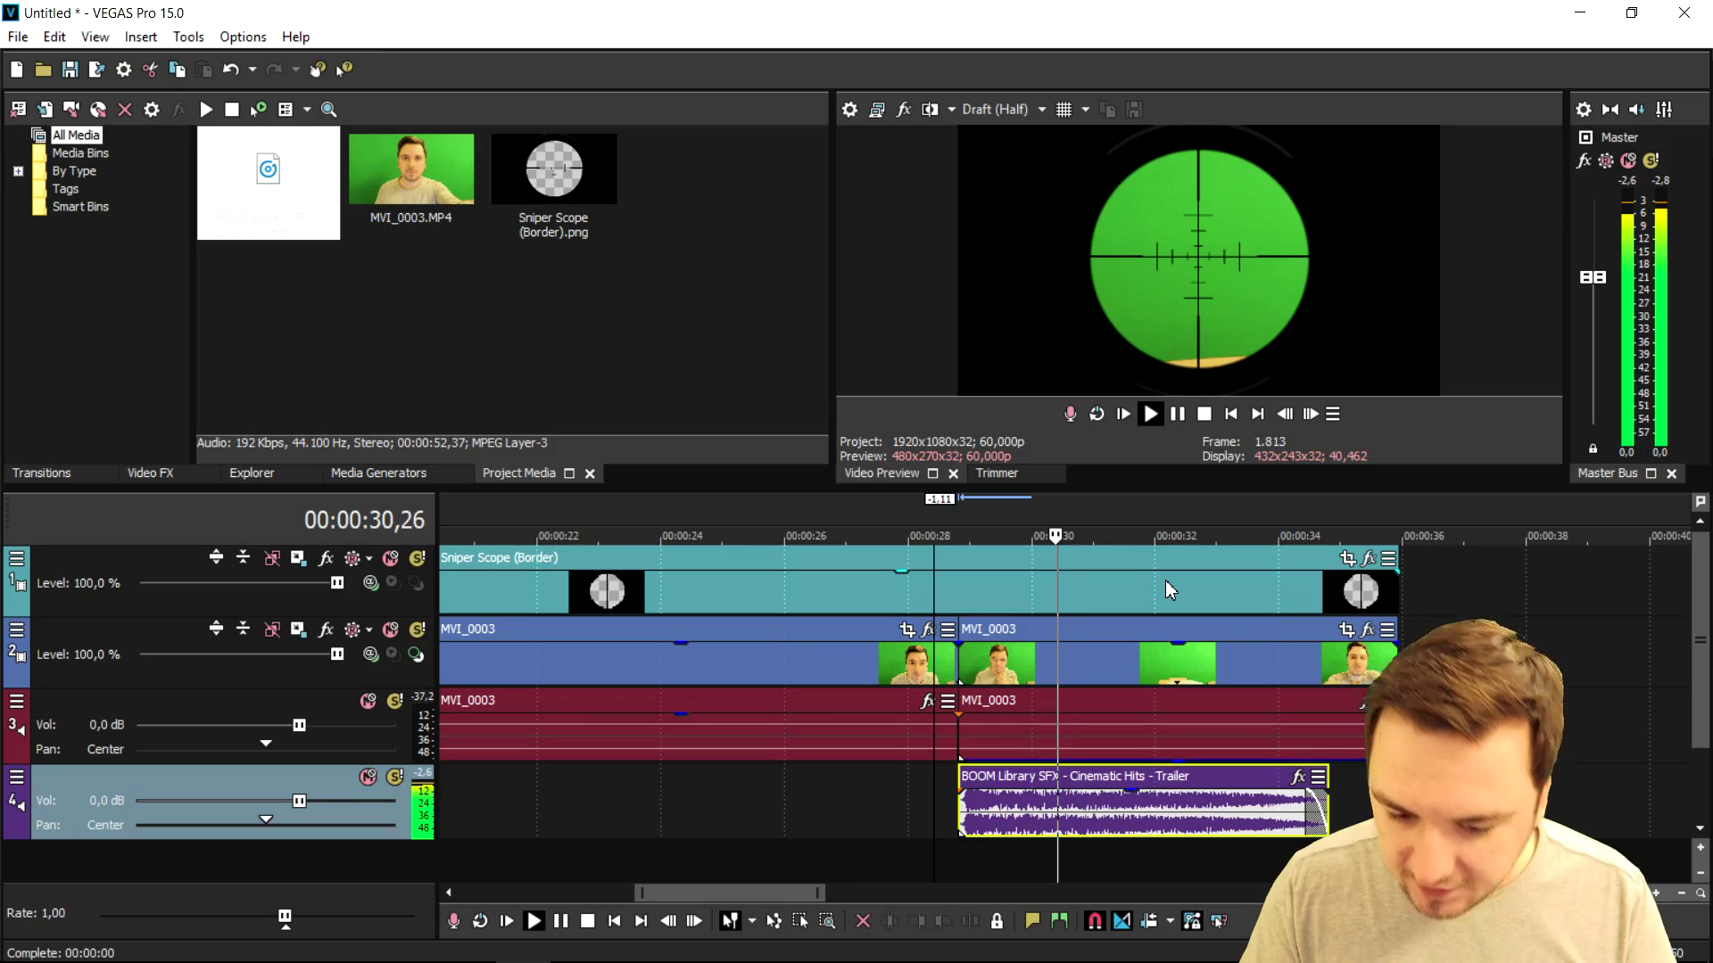
Review the scope clip with sound by jumping between 28 and 29 seconds around the cut.
click(1134, 662)
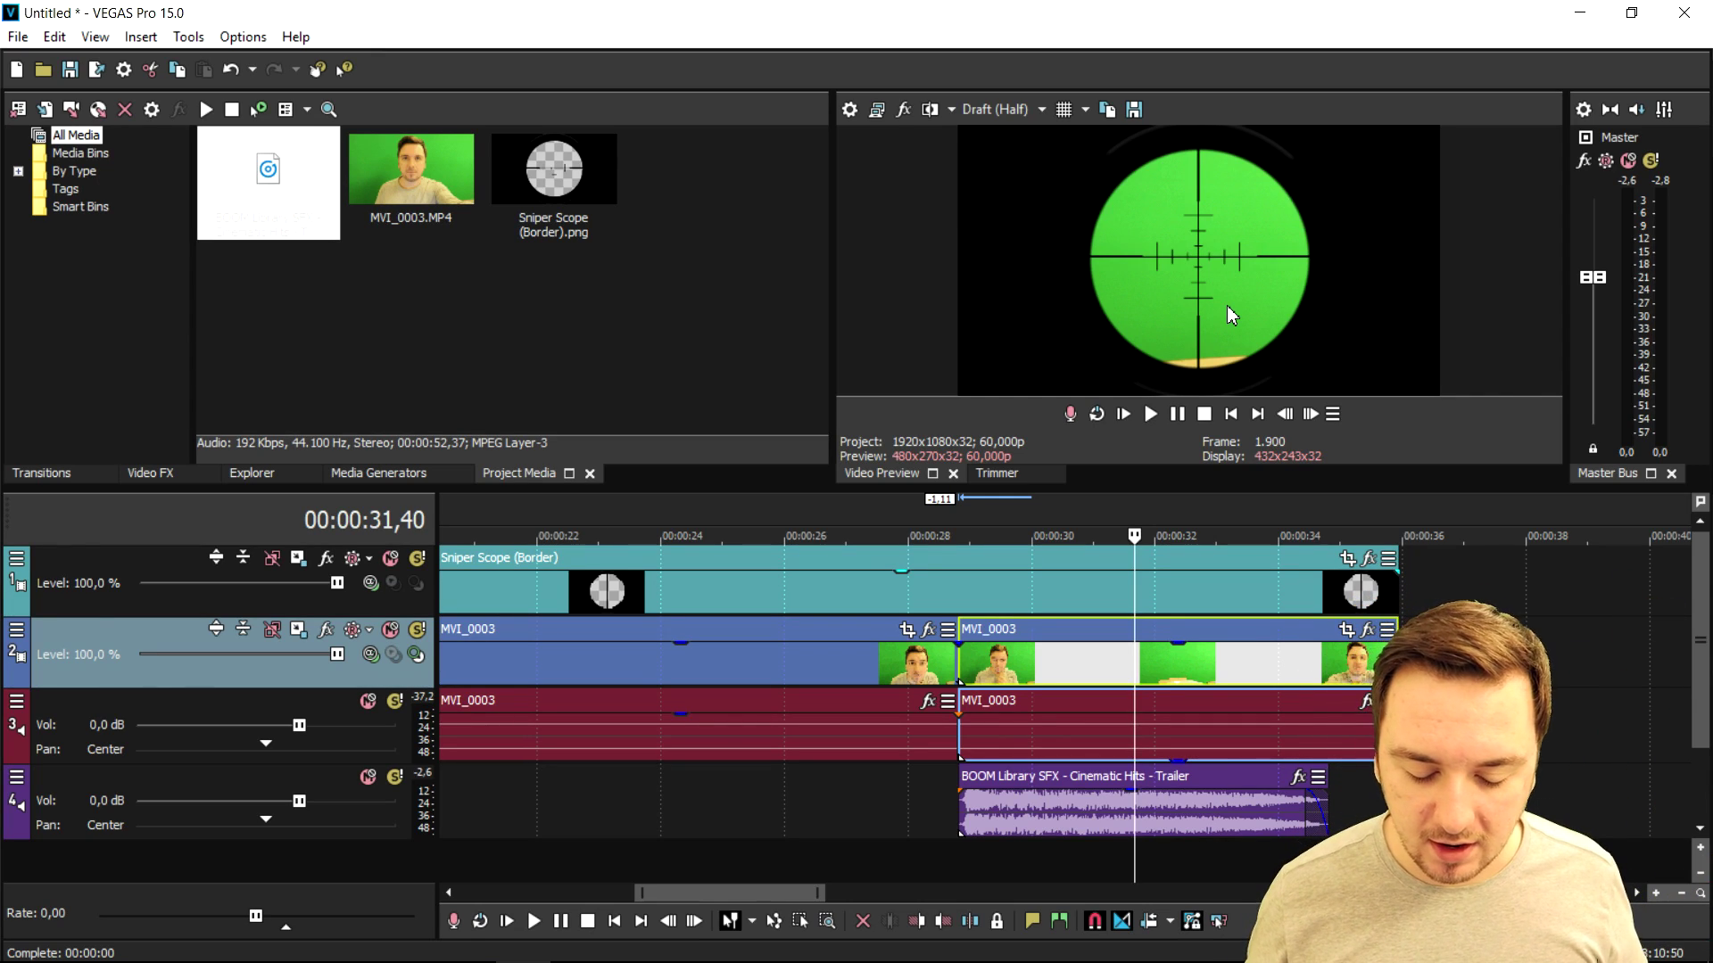
click(944, 517)
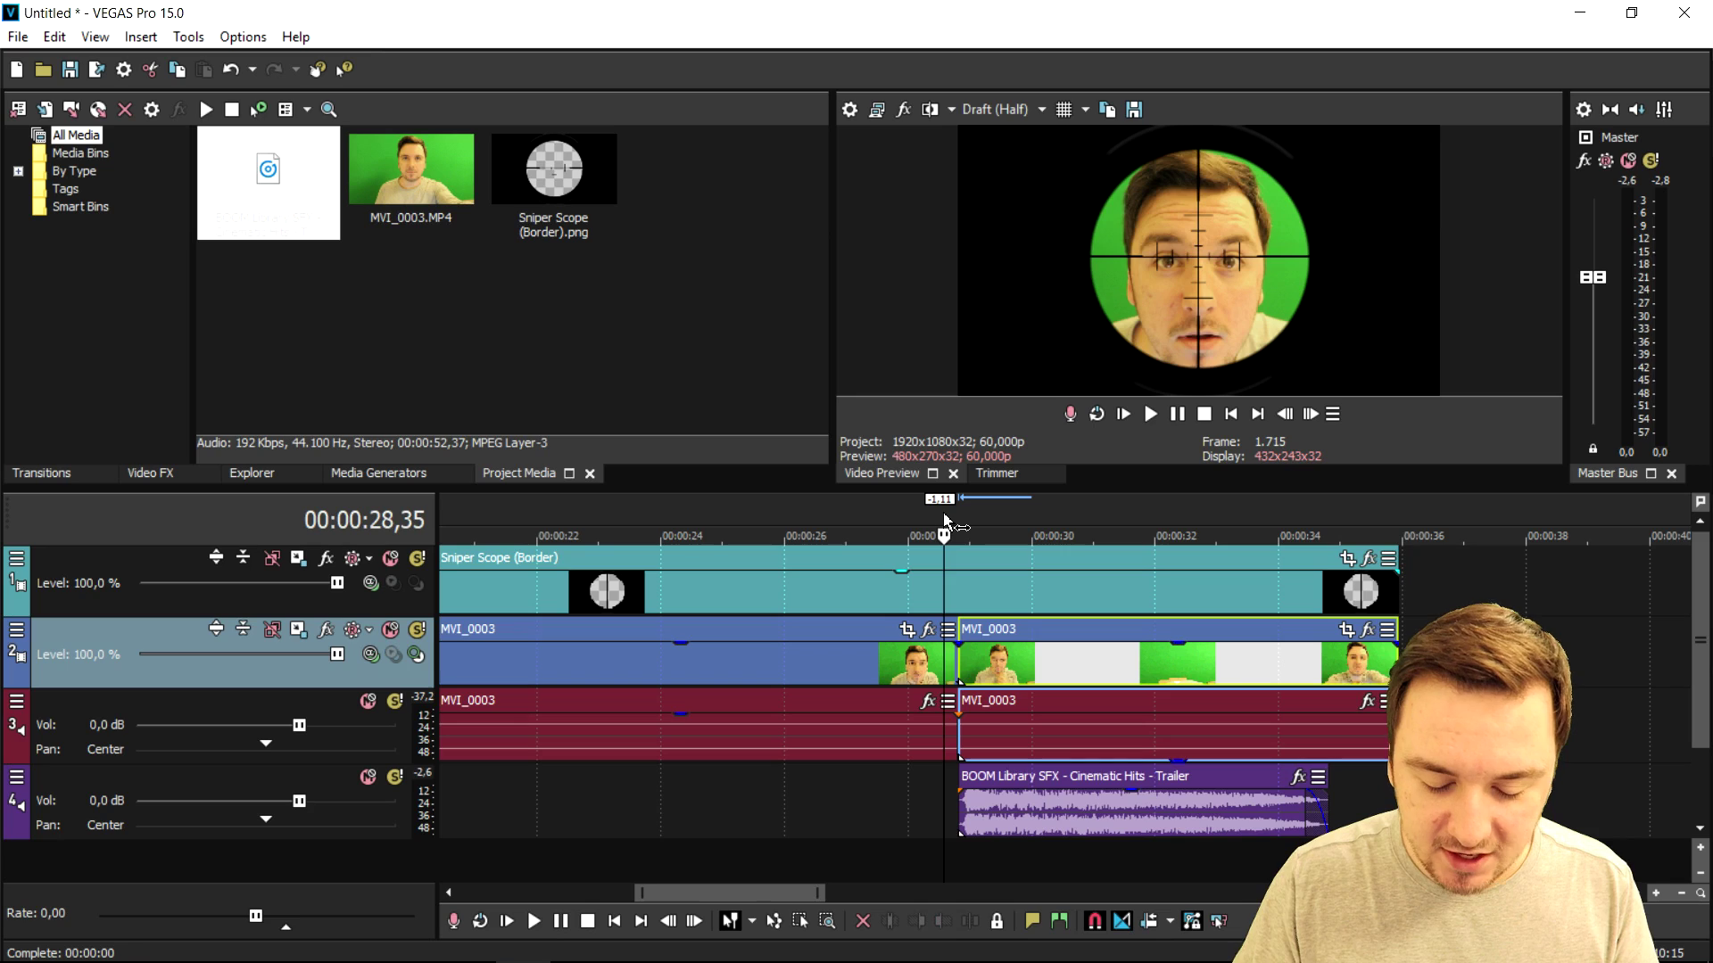
click(989, 518)
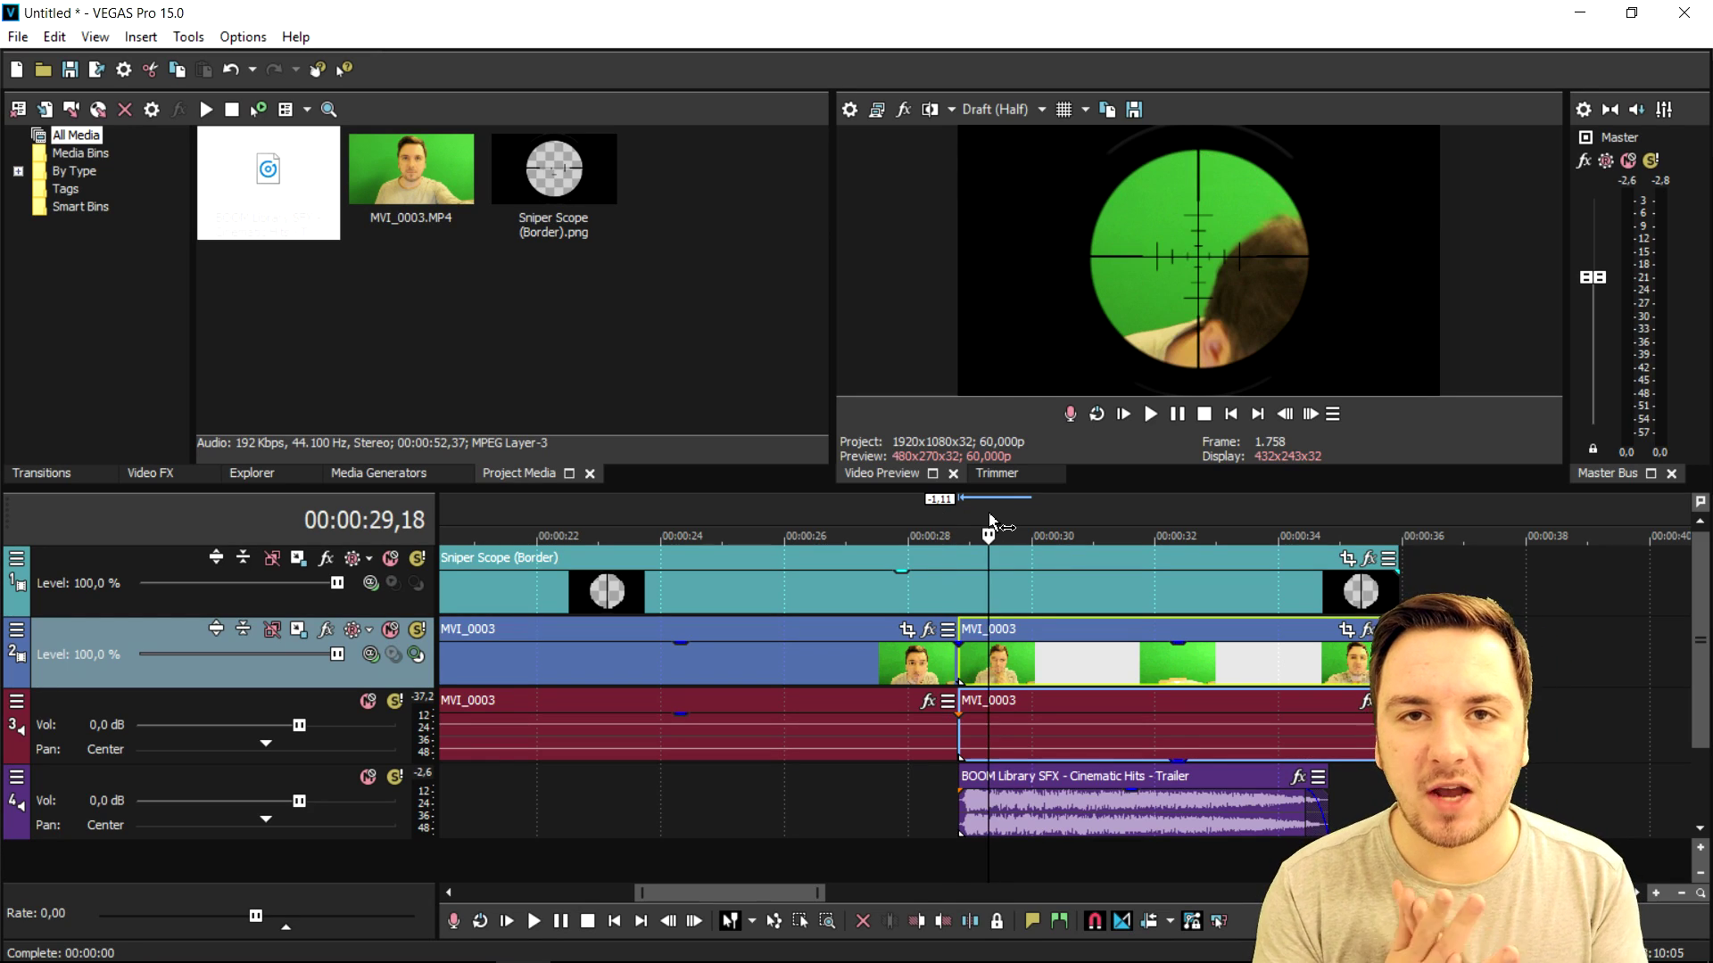